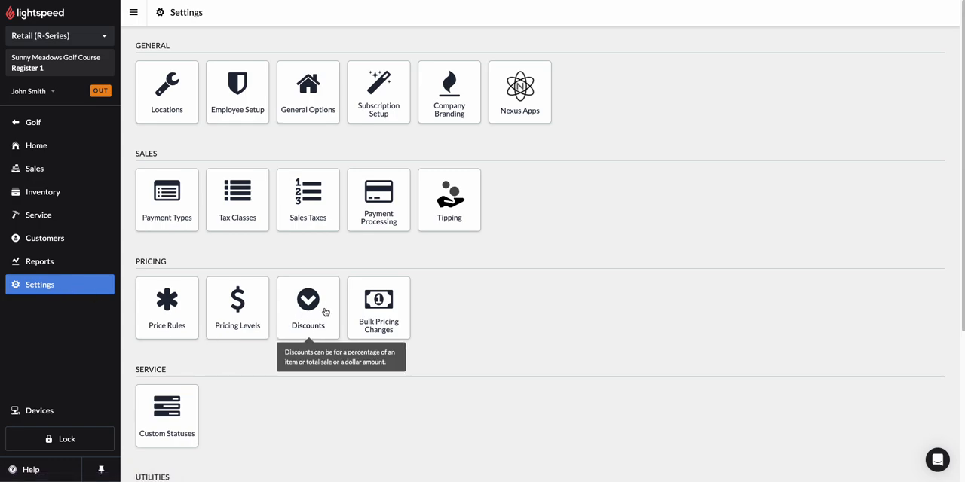
Start a new discount in the discount settings and leave its type at Percent after trying Fixed
click(325, 312)
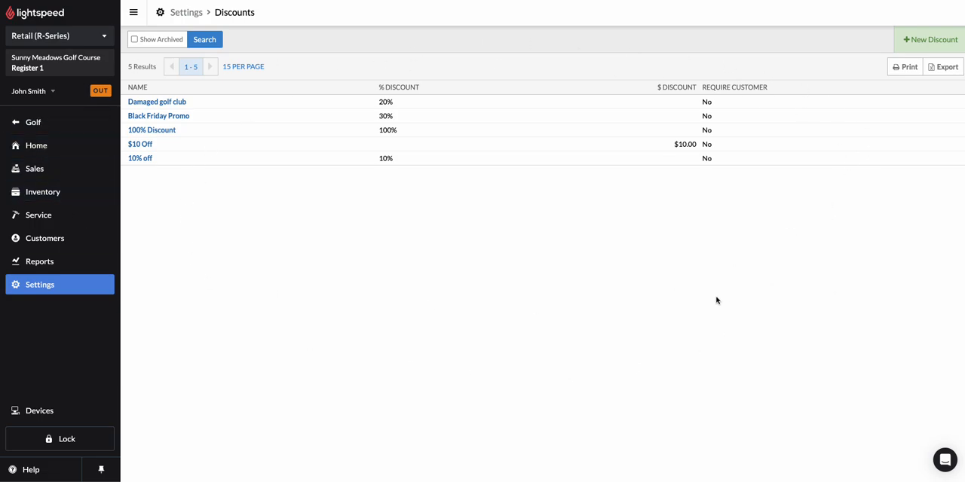
click(933, 45)
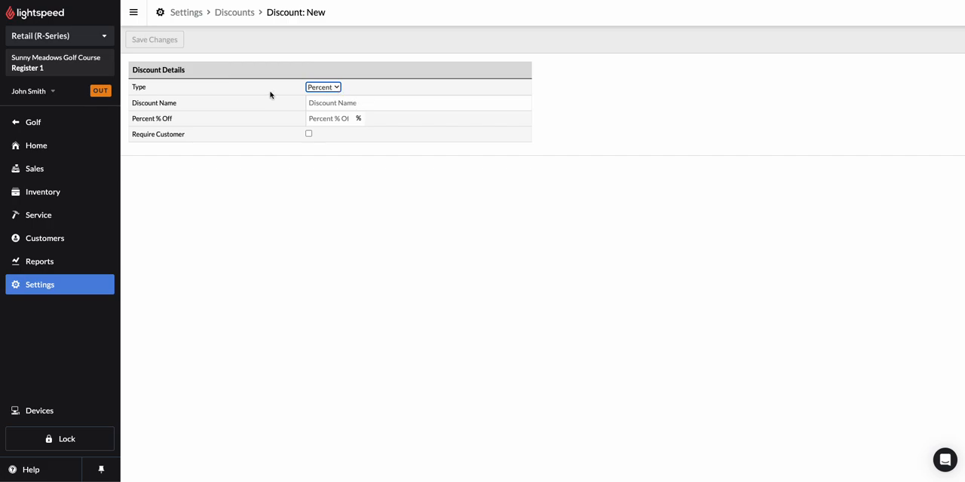
click(326, 90)
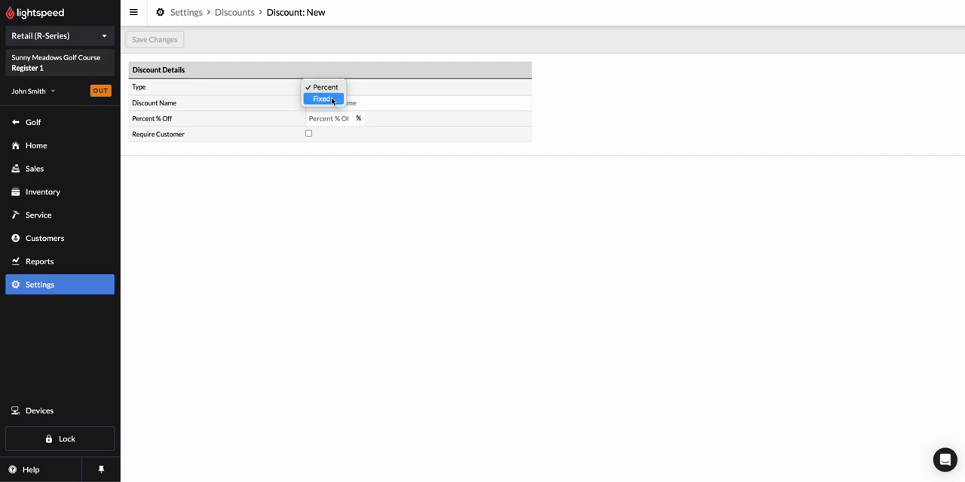
click(334, 100)
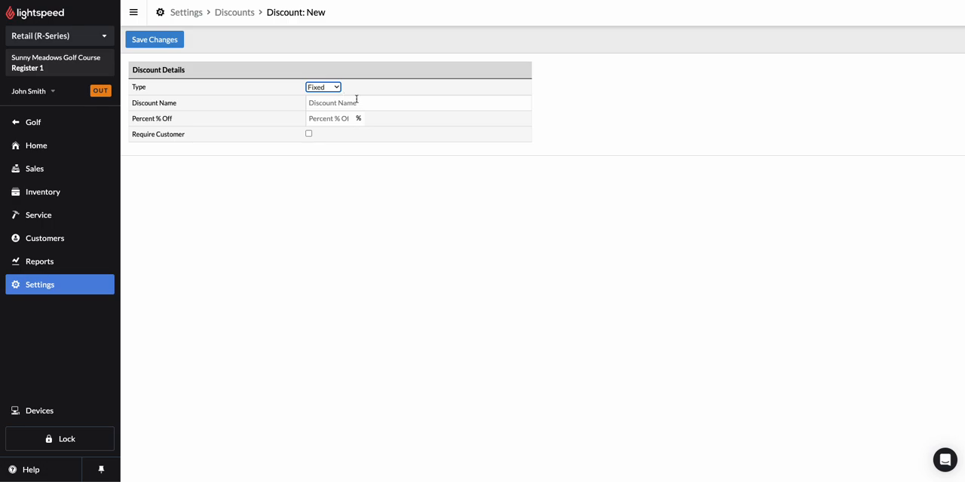
click(332, 88)
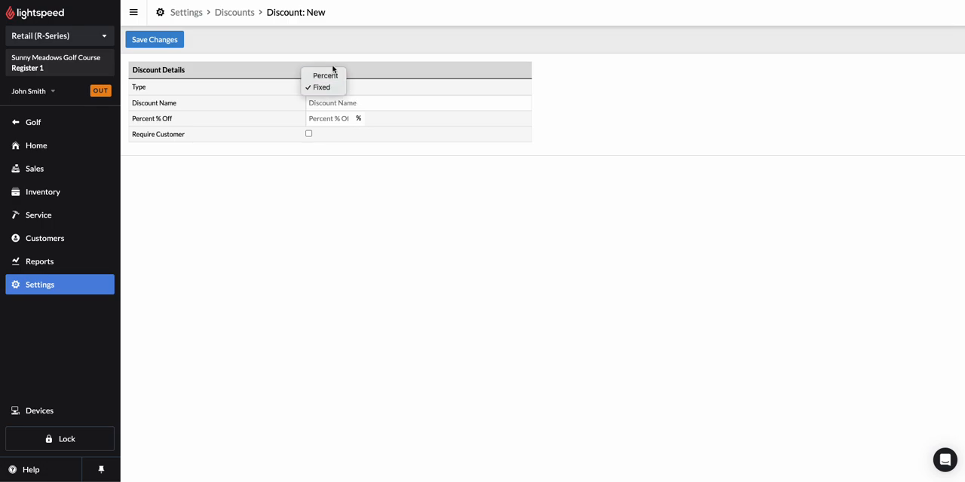
click(331, 72)
Name the discount "Employee discount", set it to 10% off with a customer required, save it and return to the discounts list
click(322, 104)
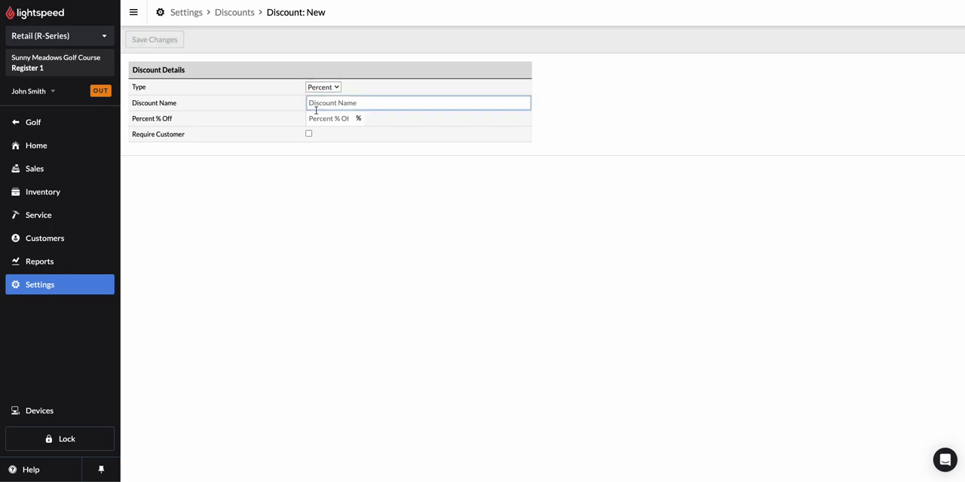
text(Employee discount)
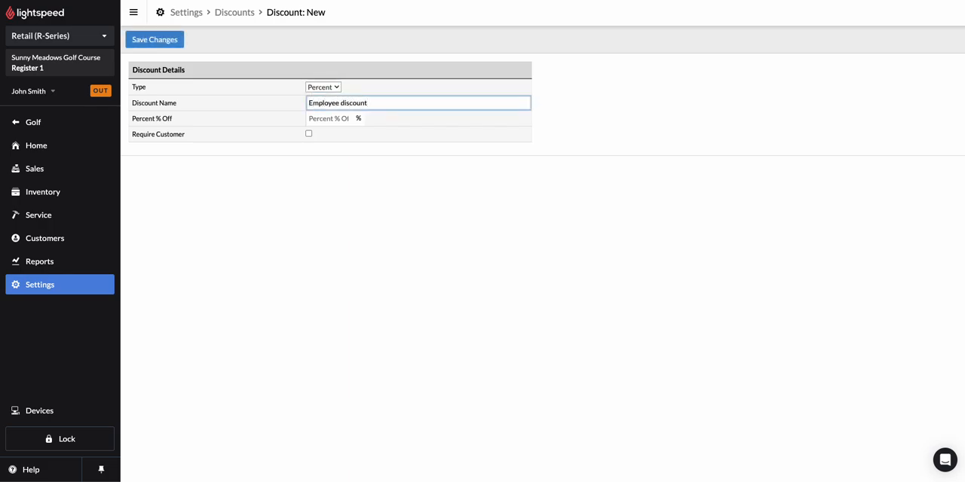
click(334, 118)
text(10)
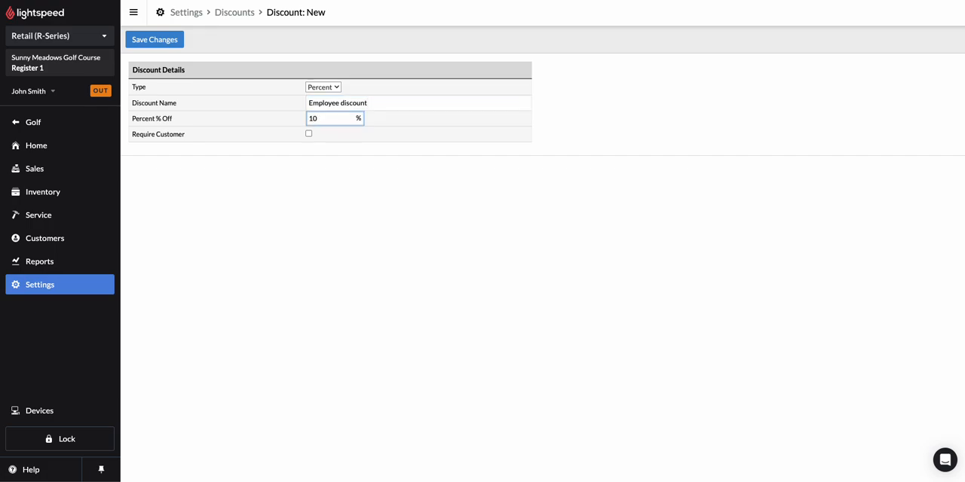
click(308, 134)
click(151, 42)
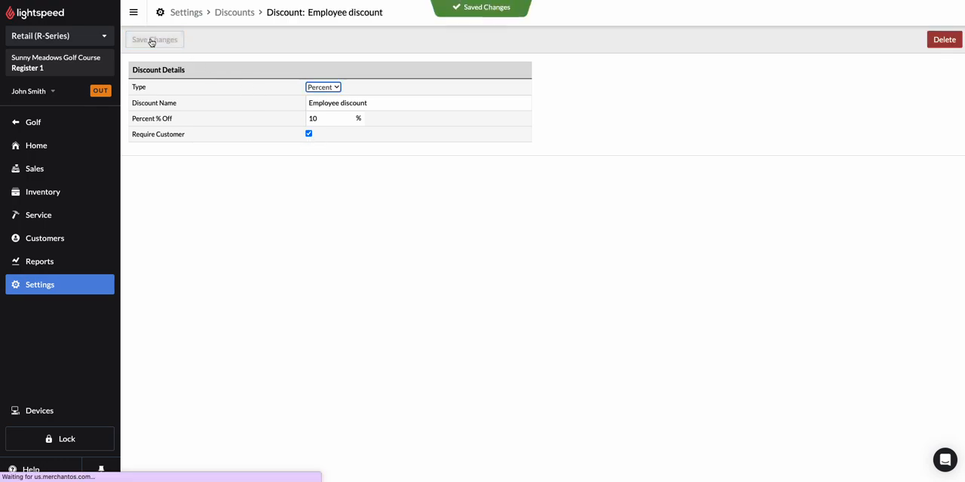
click(233, 12)
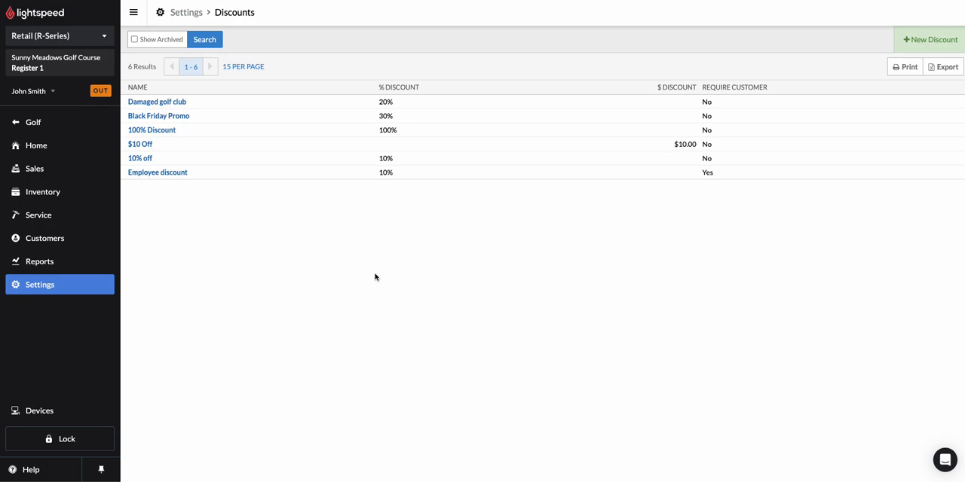
Open a sale and attach the employee customer by searching for the customer's first name
click(43, 170)
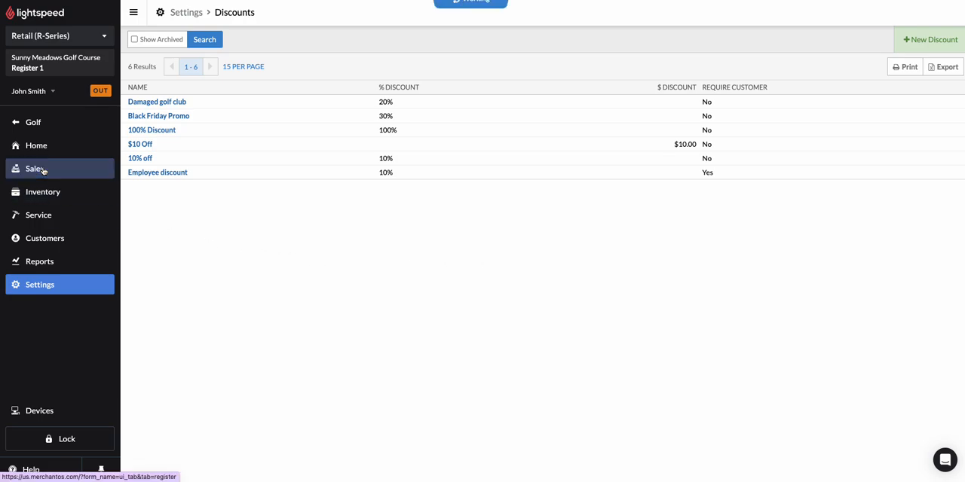
click(169, 84)
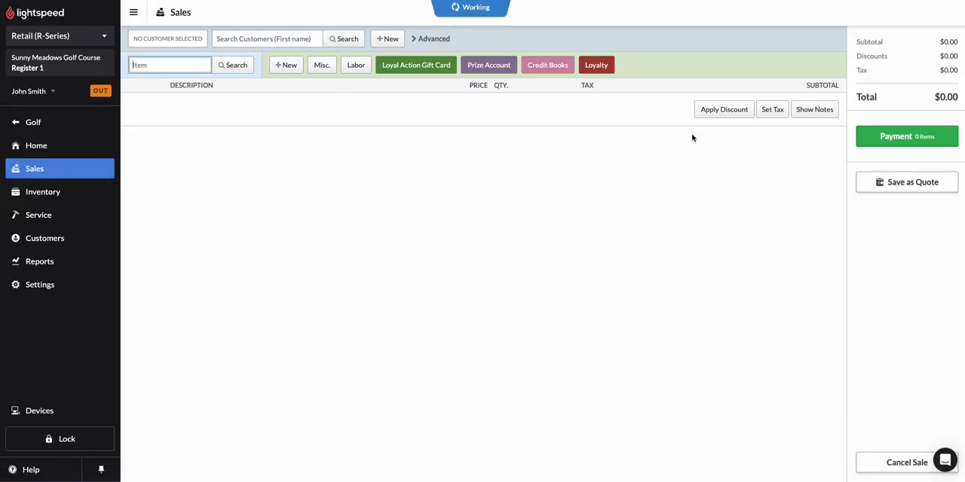
click(243, 38)
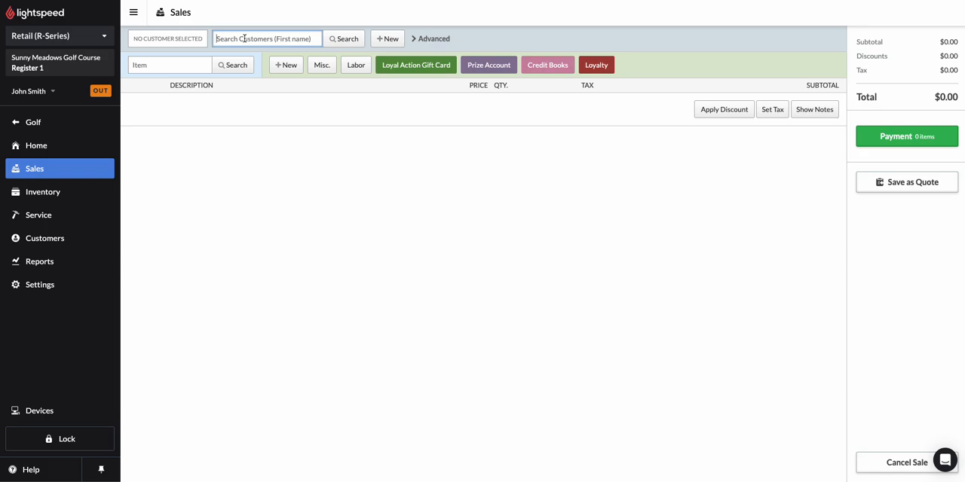
text(danny)
click(350, 38)
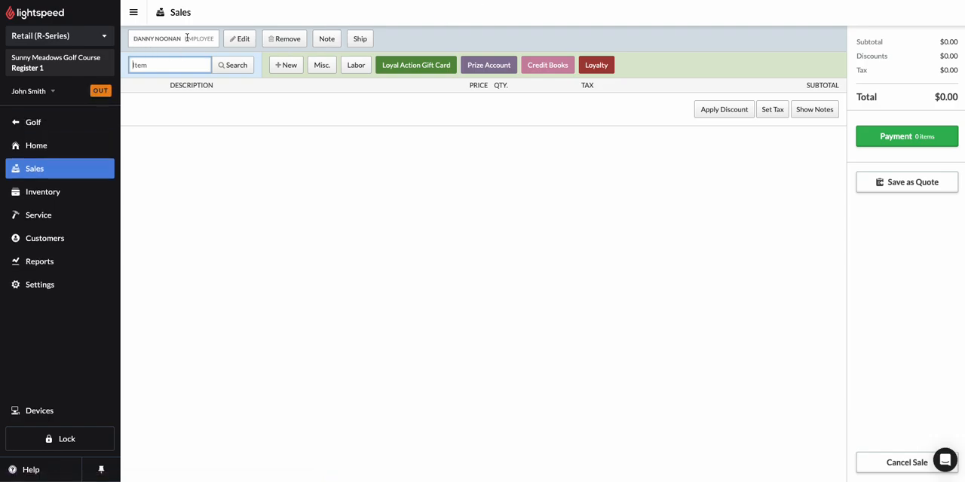
drag(185, 39, 218, 42)
click(189, 44)
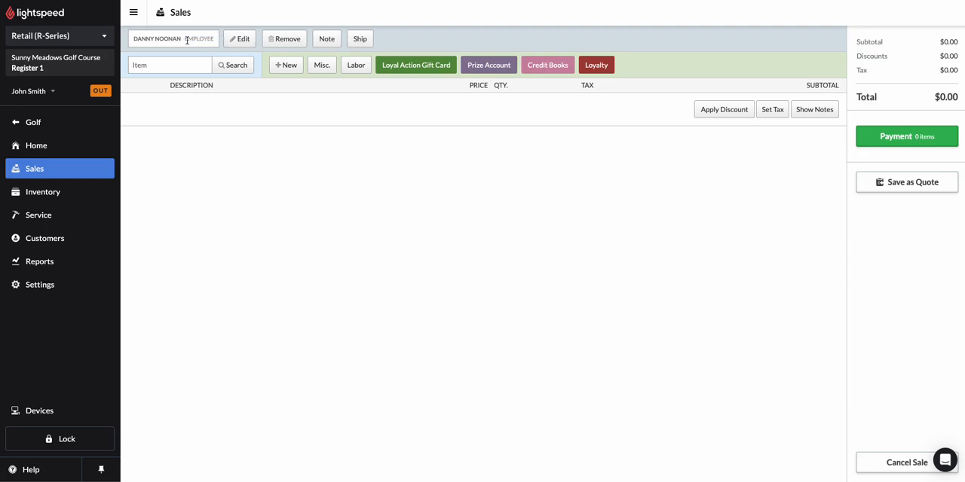
Search the items for "shirt" and add Golf shirt Blue L and Golf shirt Red L to the sale
click(178, 71)
text(shirt)
click(241, 66)
click(146, 108)
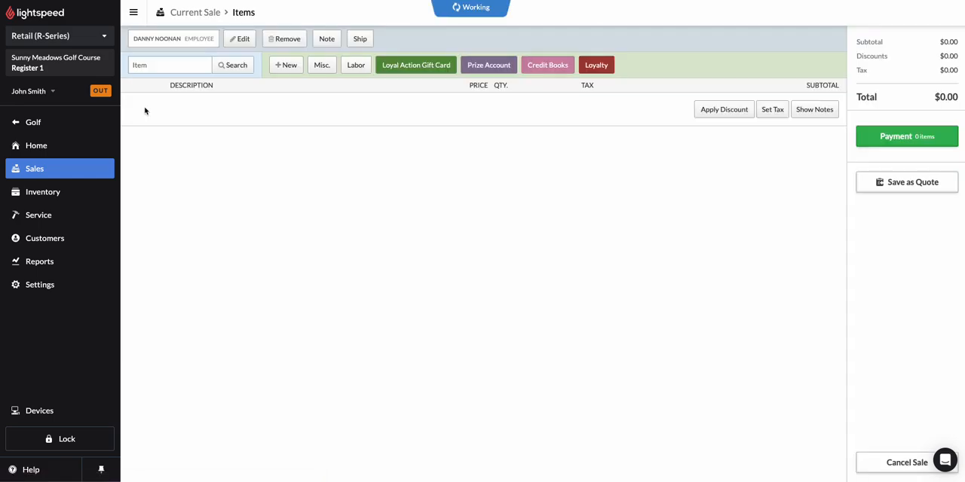
text(shirt)
click(234, 64)
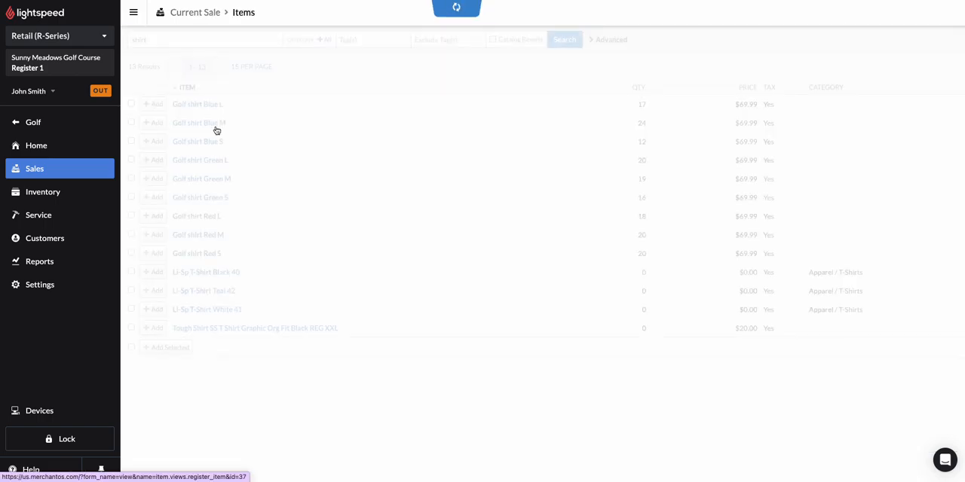
click(153, 216)
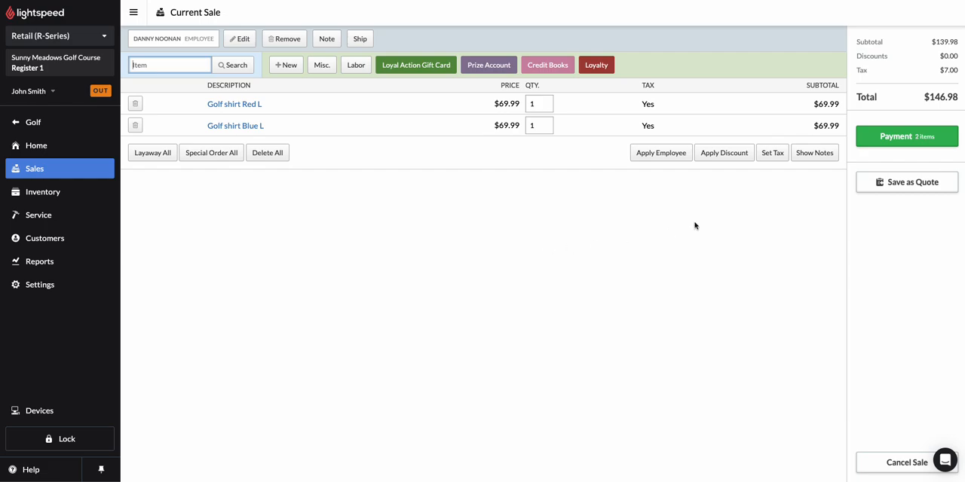
Apply the Employee discount to all lines of the current sale
click(725, 153)
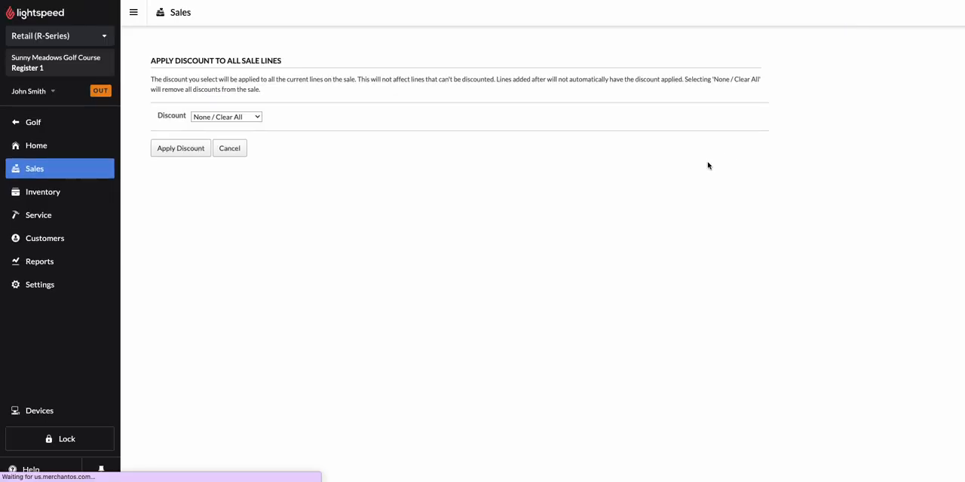
click(234, 117)
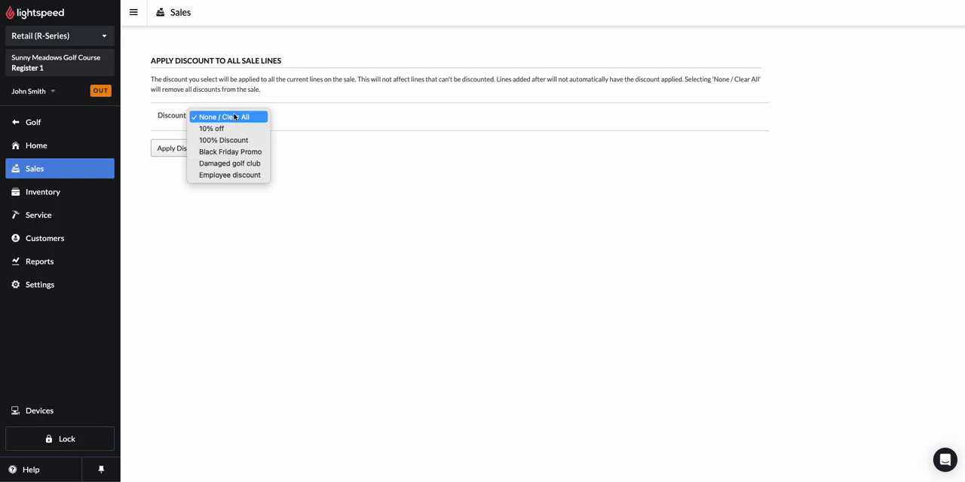
click(214, 177)
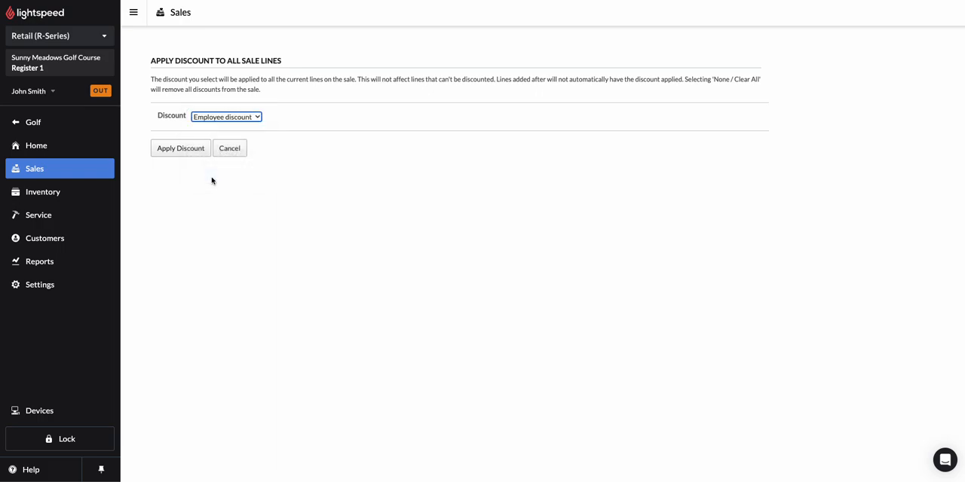
click(184, 148)
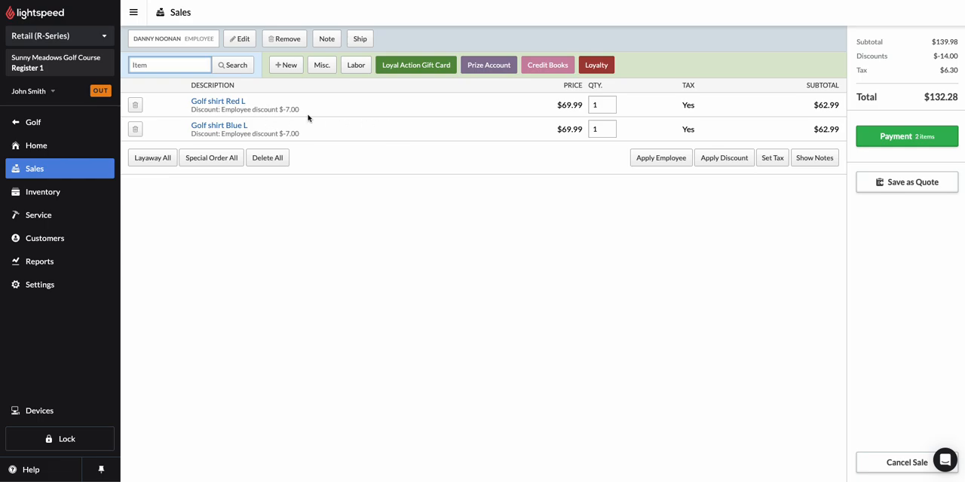
Check the discounts amount in the sale totals and view the payment screen before returning to the sale
drag(855, 56, 957, 53)
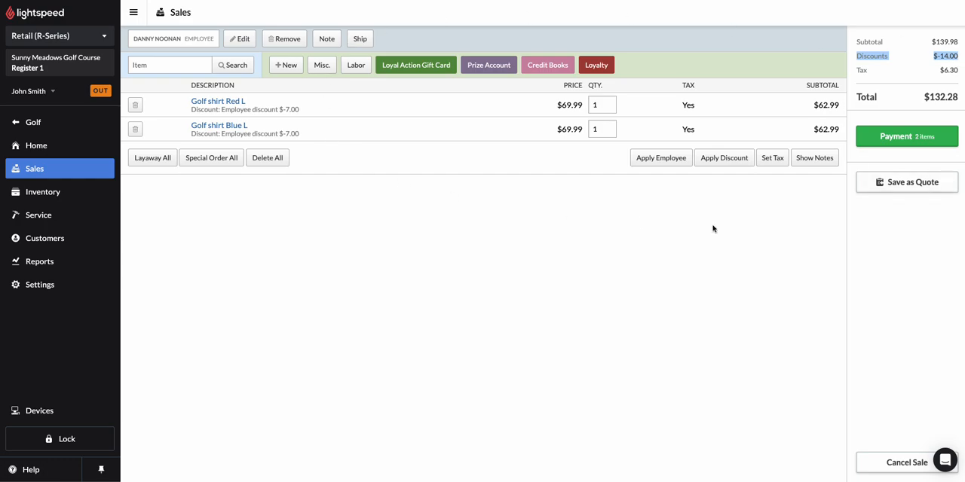
click(890, 137)
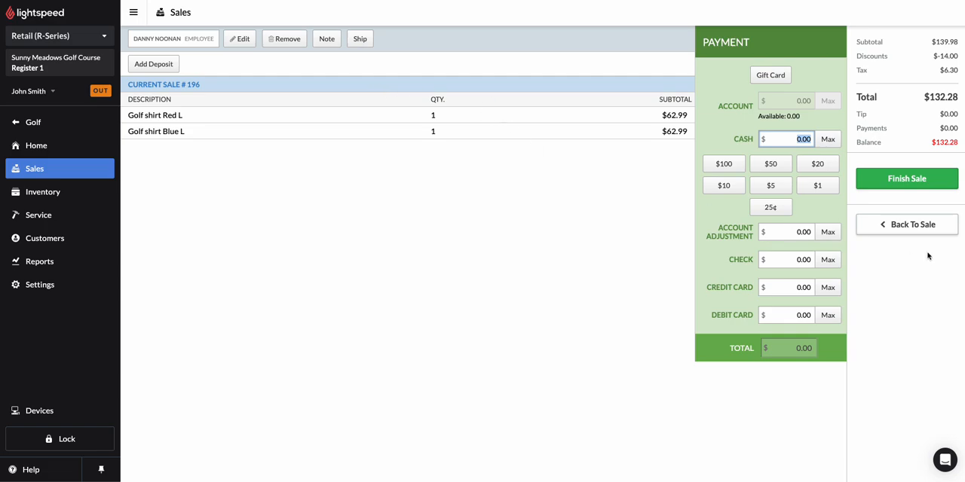
click(926, 224)
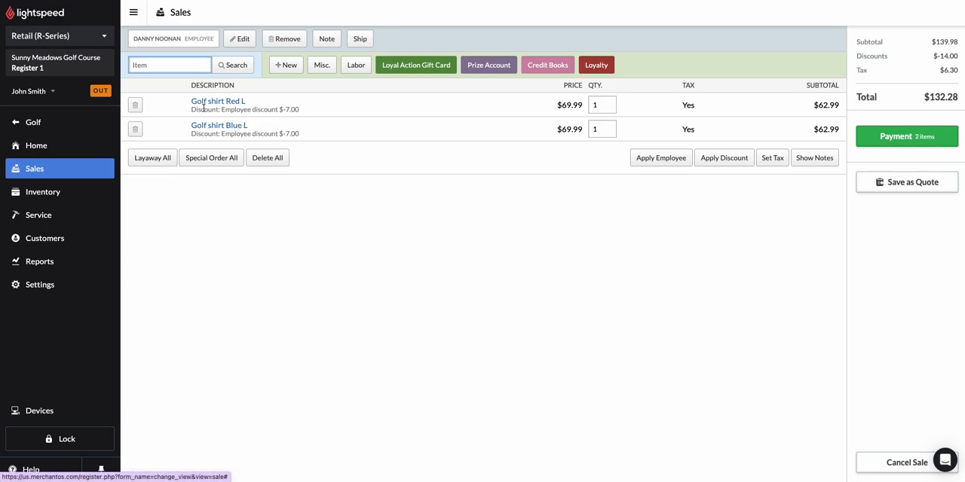
Remove both discounted shirts from the sale and add Golf shirt Blue L and Golf shirt Red L again
click(135, 106)
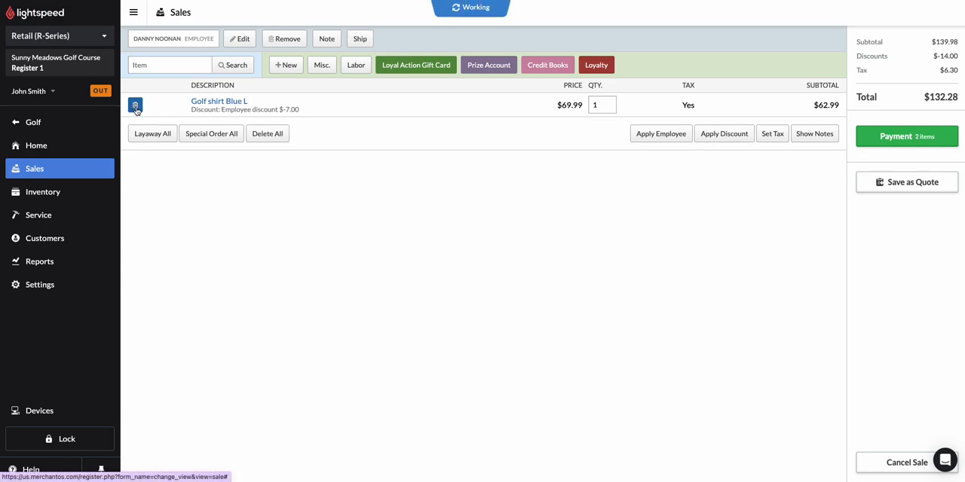
click(135, 105)
text(shirt)
click(226, 66)
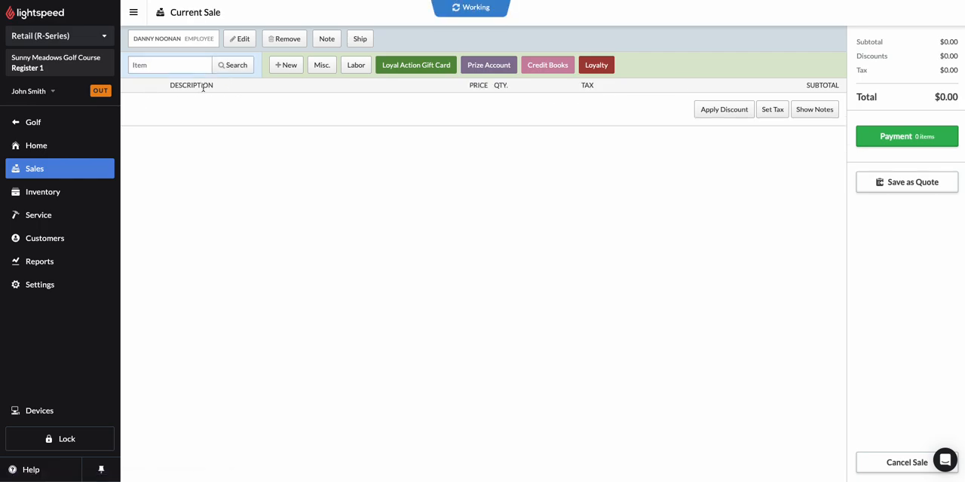
click(148, 104)
text(shirt)
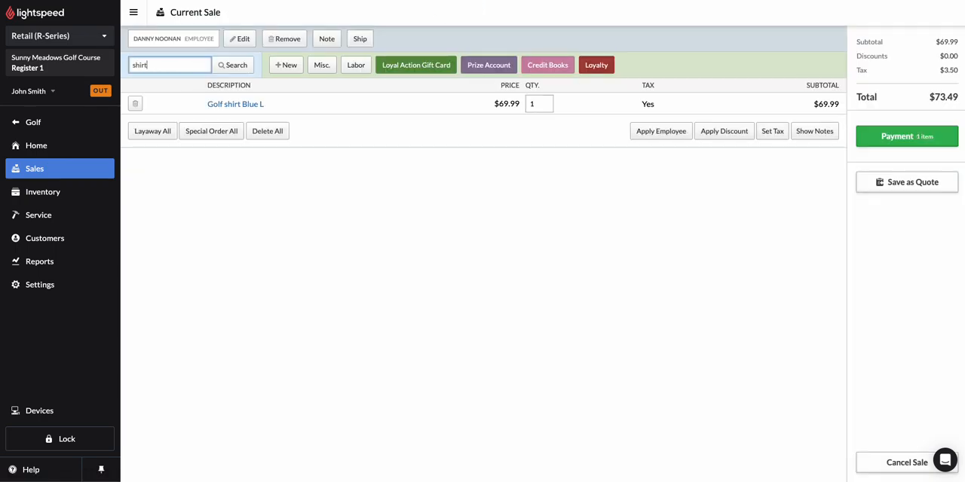
click(225, 66)
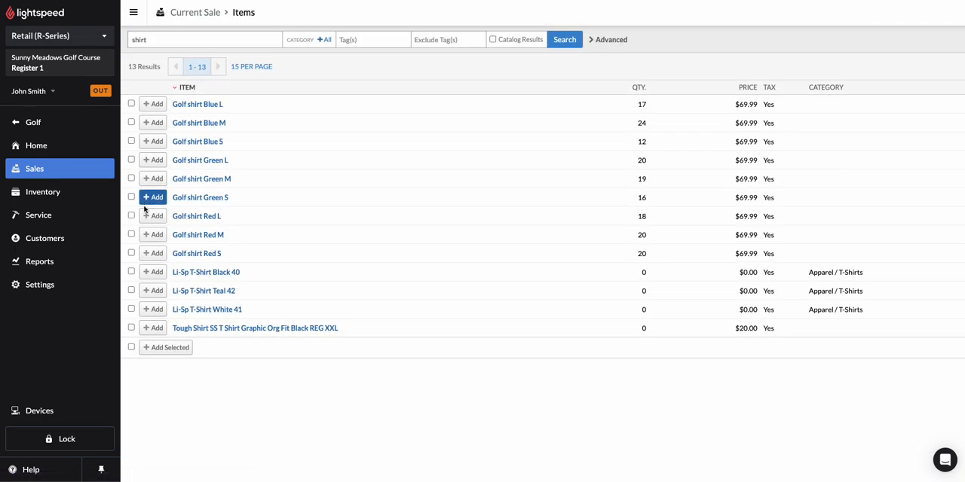
click(150, 212)
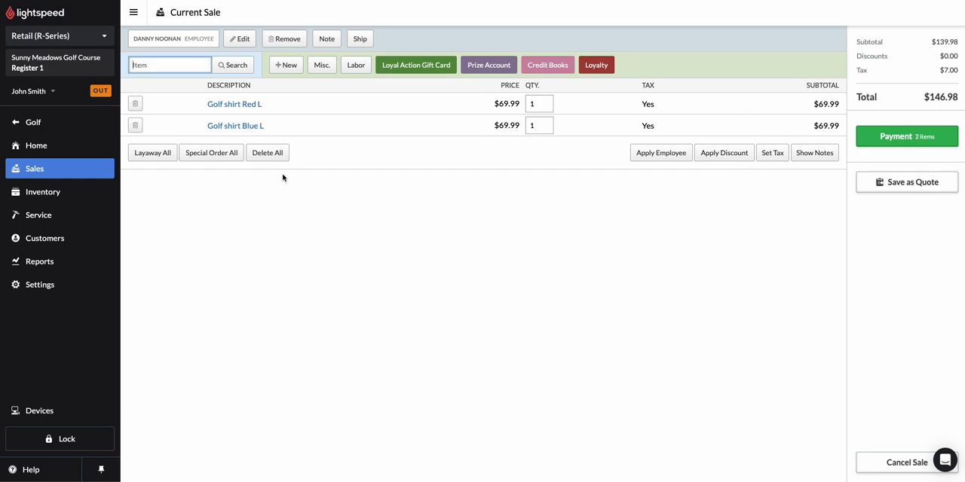
Apply the Employee discount only to the Golf shirt Red L line and save the line
click(231, 106)
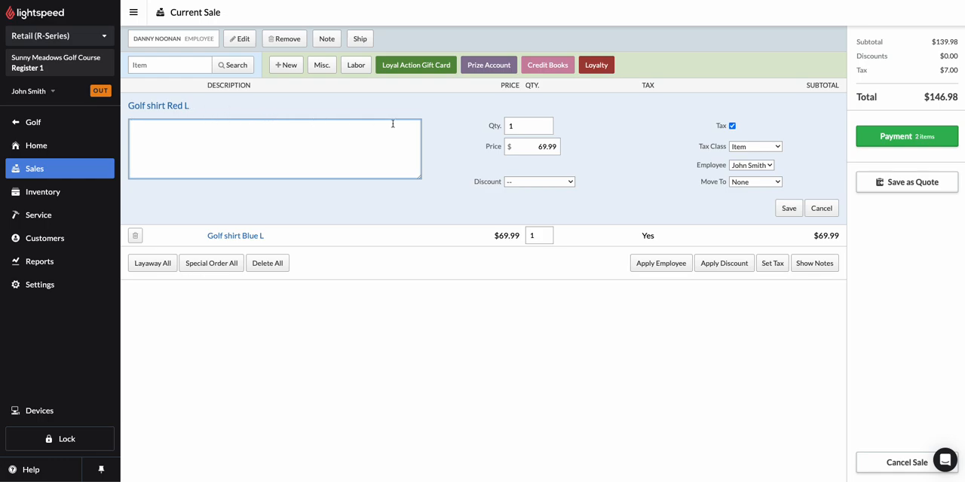
drag(530, 148, 568, 152)
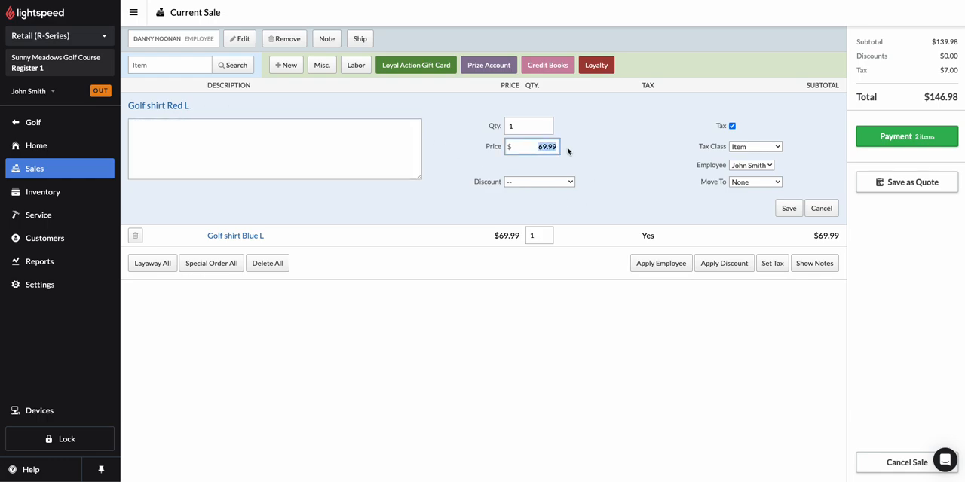
click(531, 149)
click(542, 182)
click(542, 252)
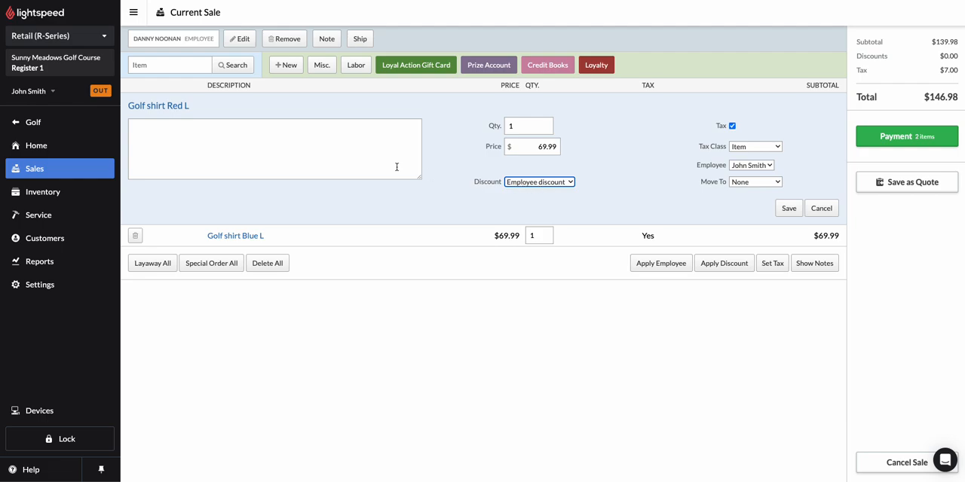
drag(205, 110, 123, 109)
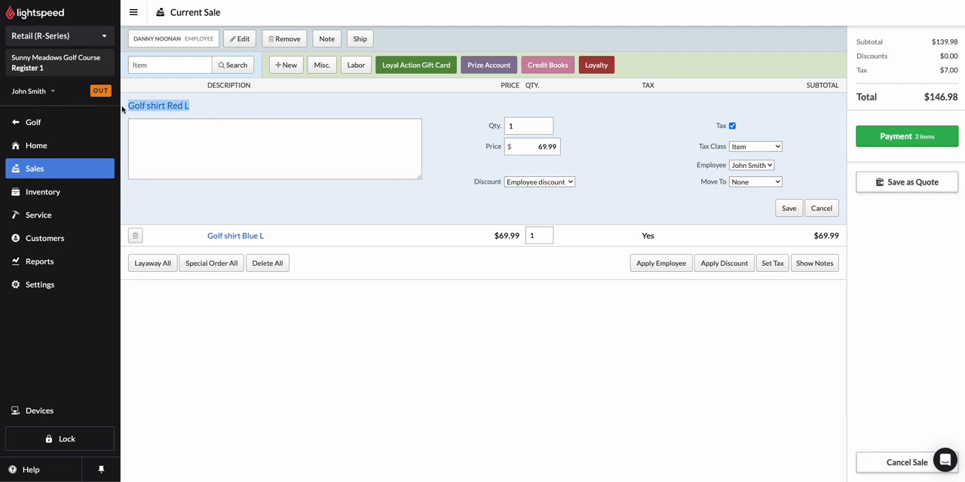
click(795, 213)
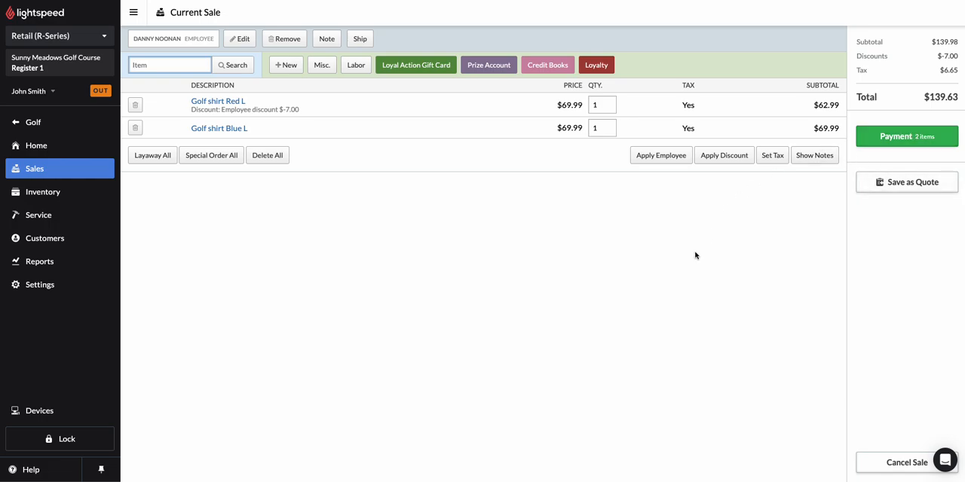
Create a new price rule in the pricing settings and name it March break promotion
click(63, 290)
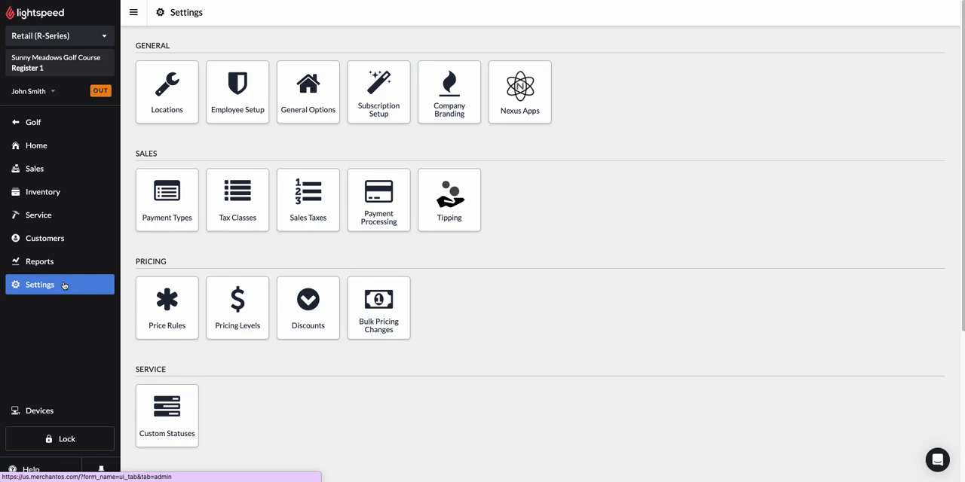
click(175, 309)
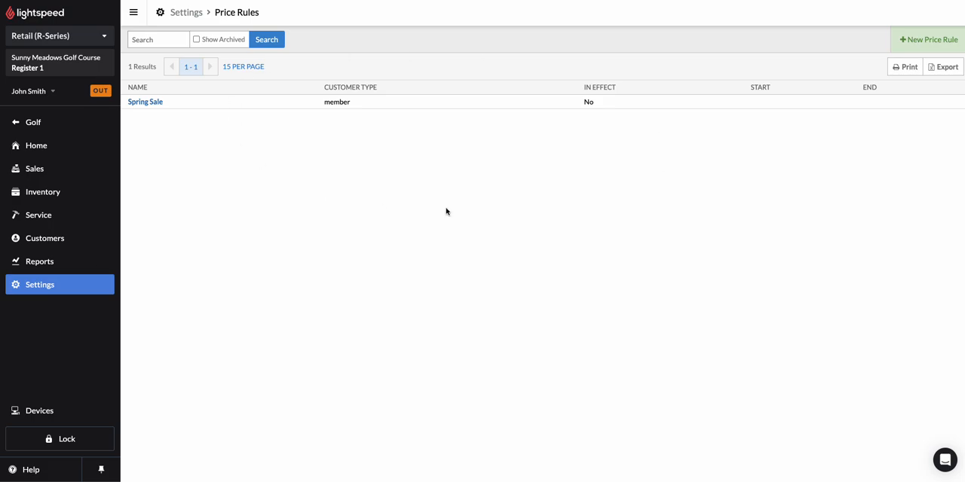
click(912, 42)
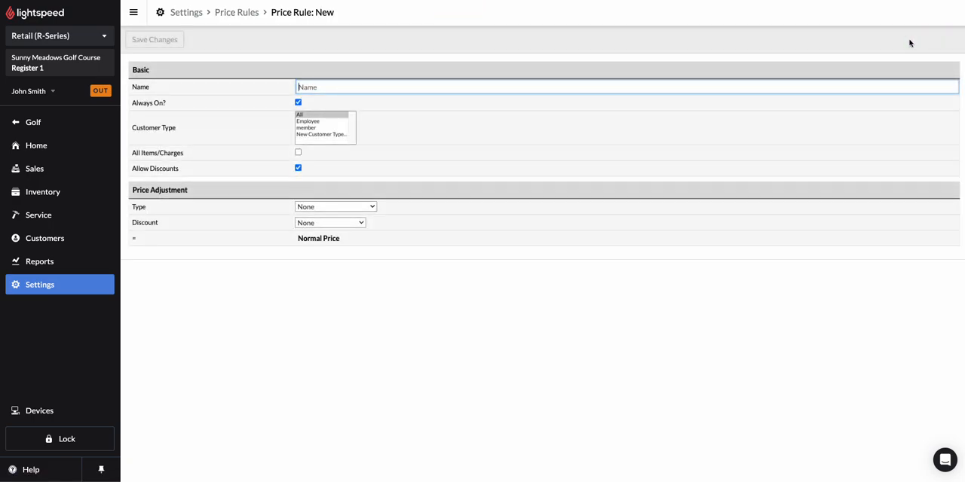
click(314, 89)
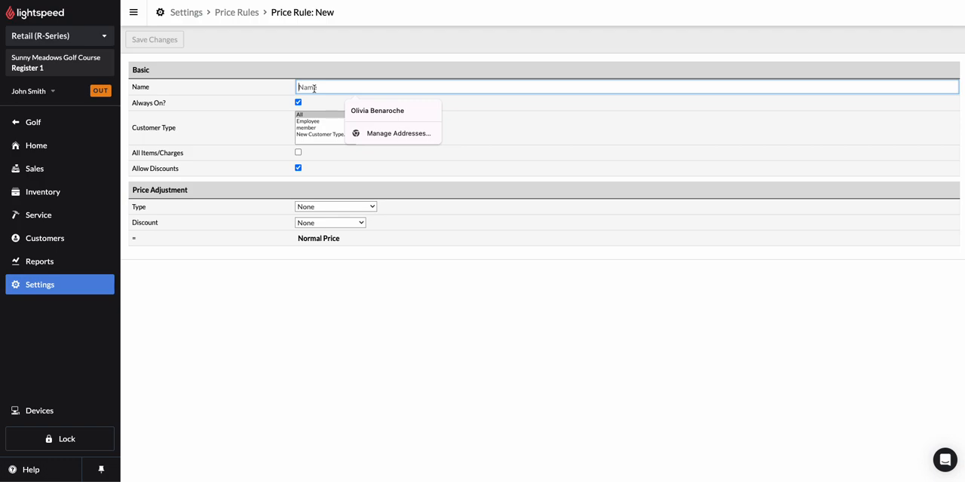
text(March break promotion)
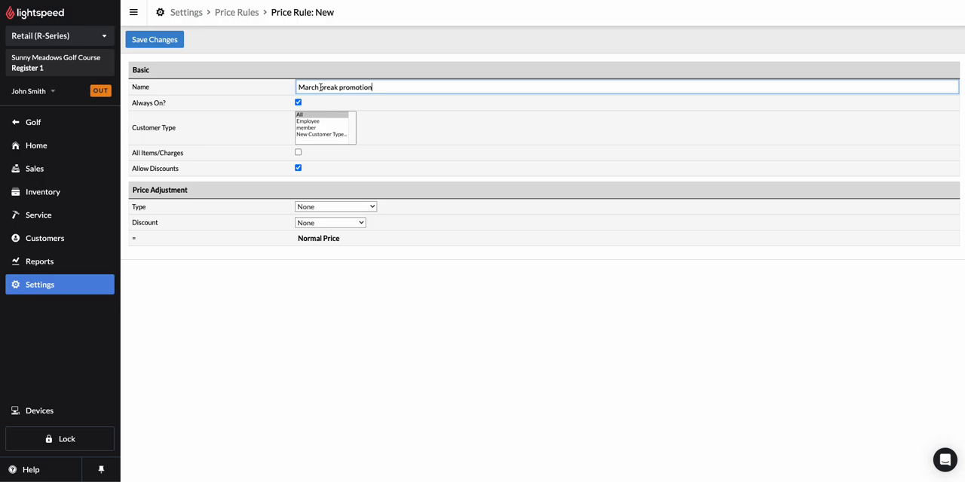
Restrict the price rule to the member customer type with Always On disabled, and save the rule
drag(132, 103, 171, 108)
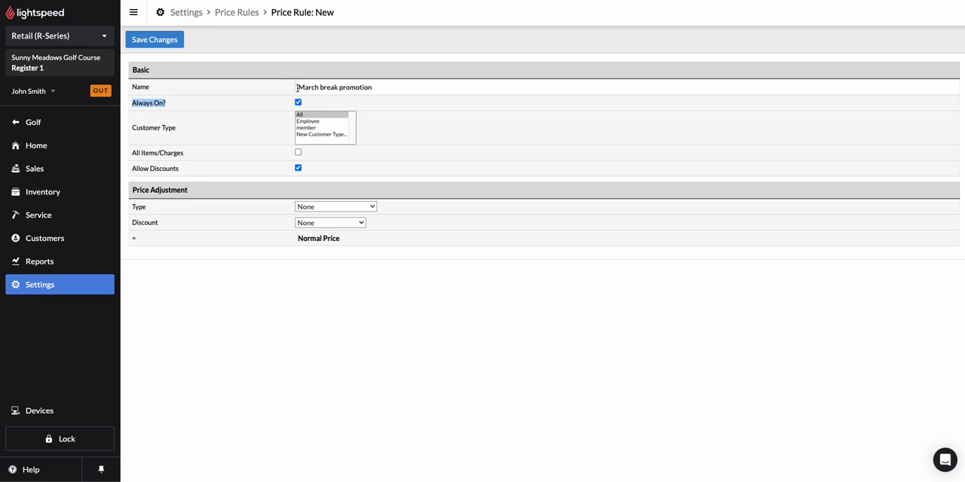
click(298, 102)
click(229, 110)
click(315, 129)
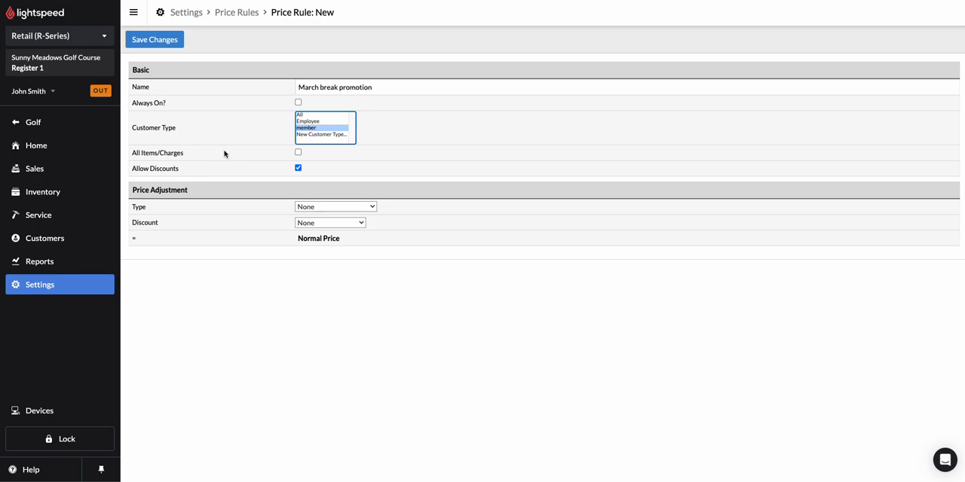
click(297, 152)
click(298, 153)
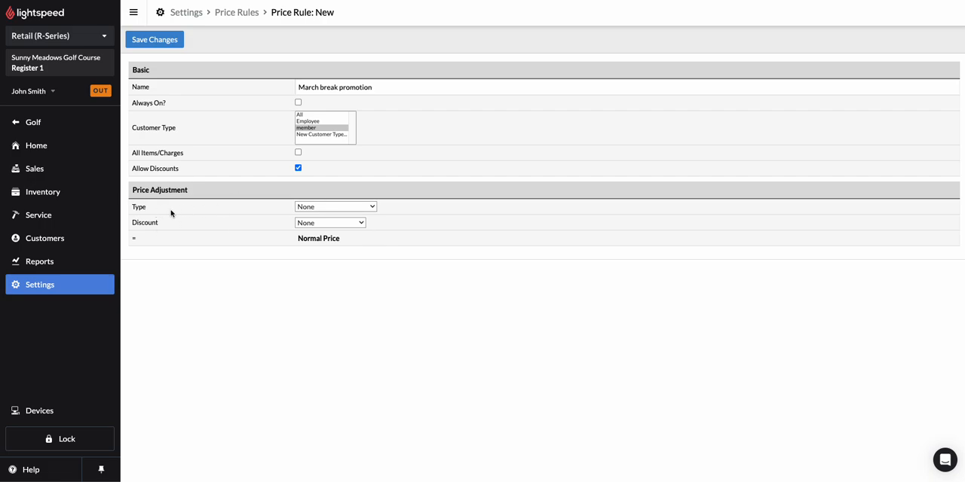
click(159, 41)
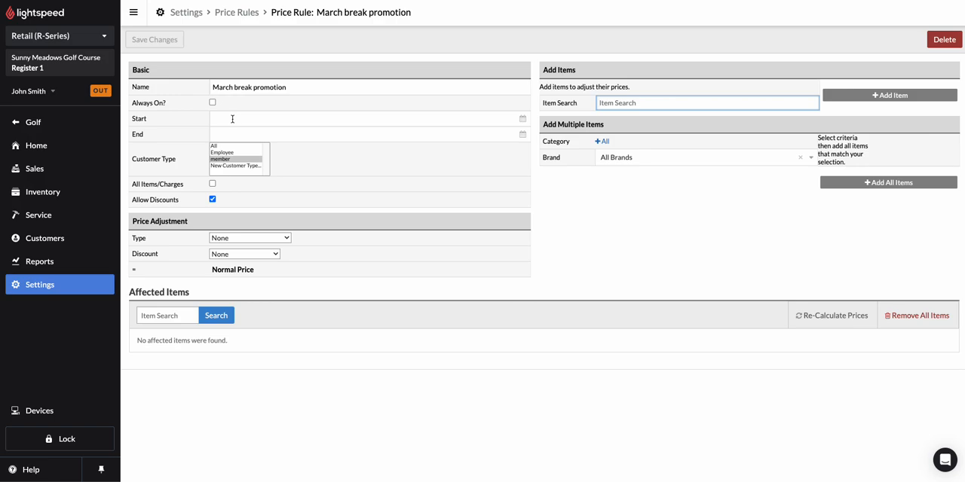
Set the price rule's start date to 2024-03-18 and its end date to 2024-03-25
click(266, 121)
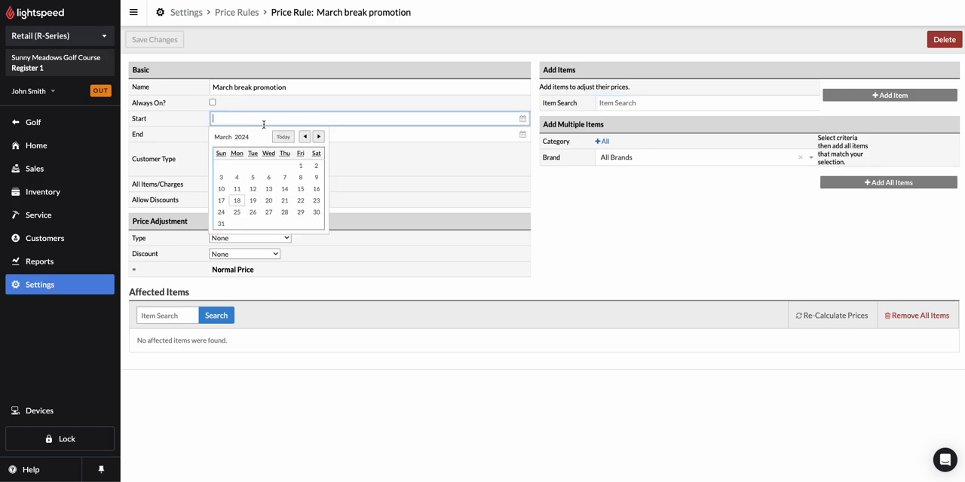
click(237, 201)
click(243, 135)
click(241, 226)
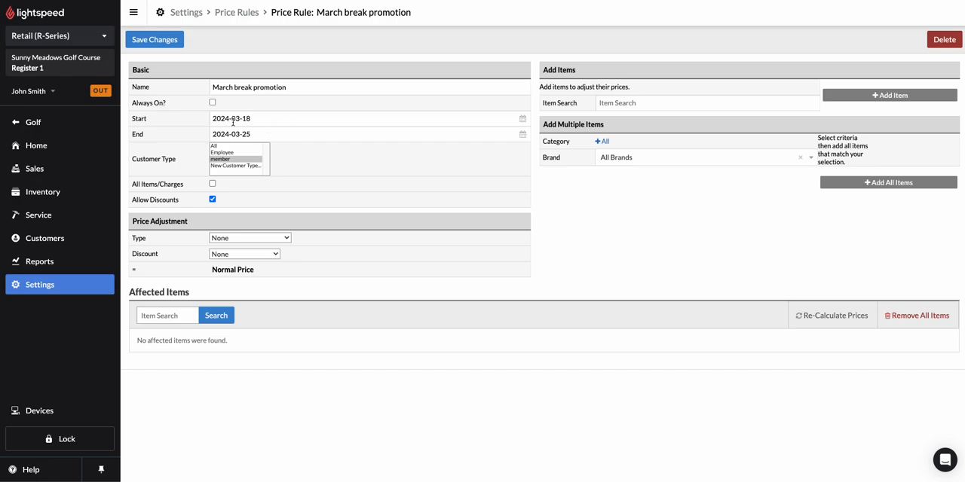
Check the price adjustment types, keep None, and set the rule's discount to 10% off
click(232, 240)
click(234, 248)
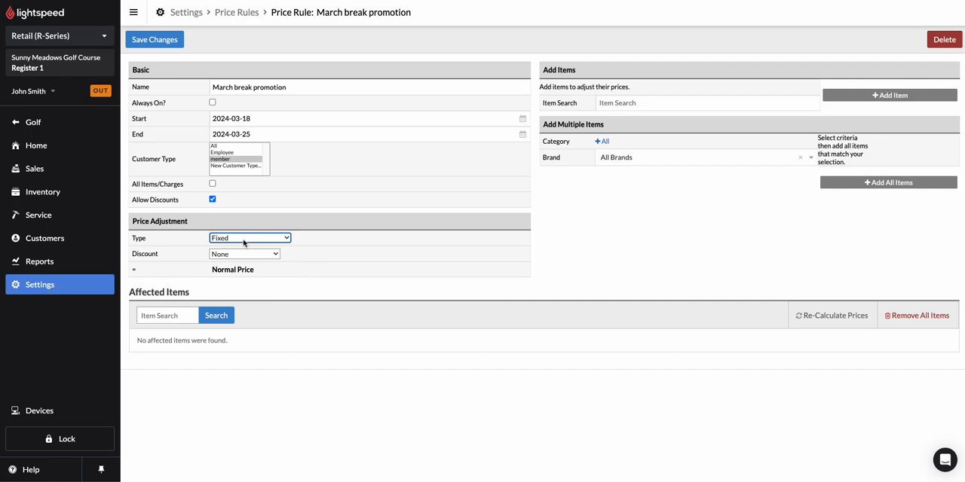
drag(147, 240, 123, 243)
click(193, 240)
click(248, 240)
click(246, 226)
click(230, 256)
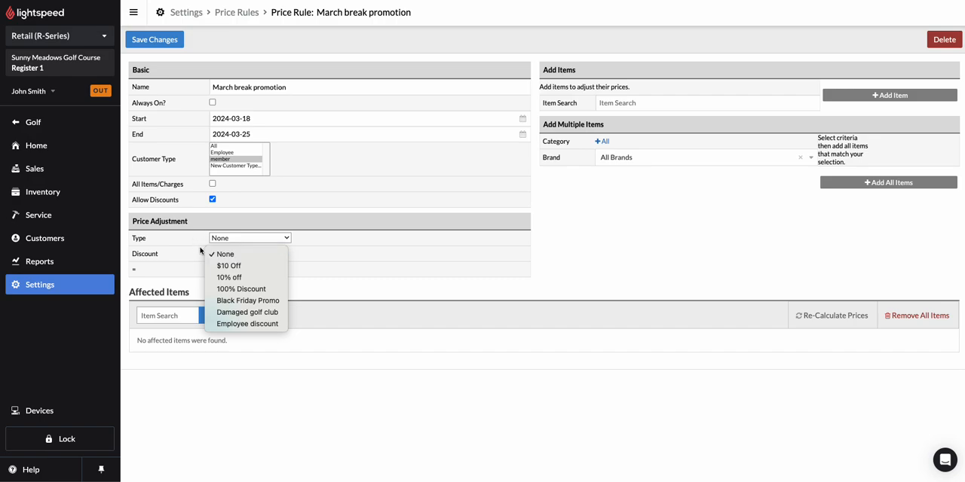
click(254, 279)
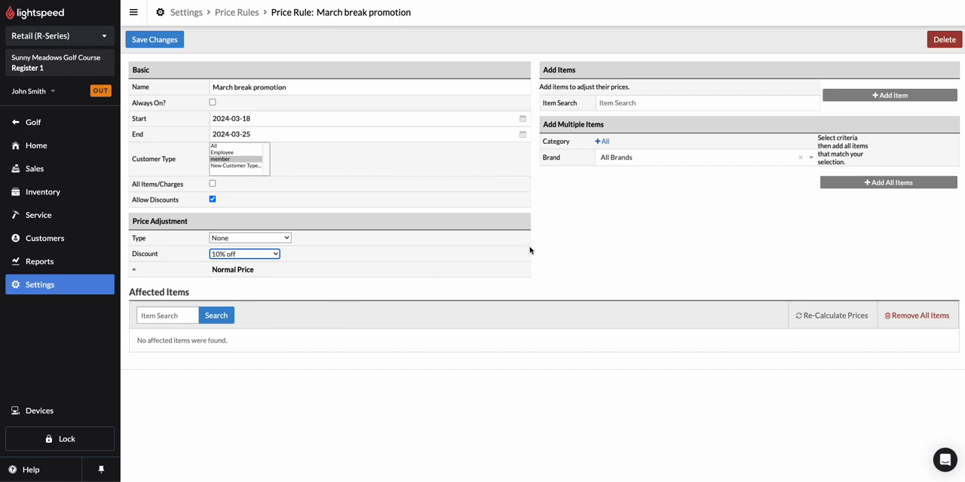
Add all items of the Accessories category from all brands to the price rule
click(548, 70)
click(631, 103)
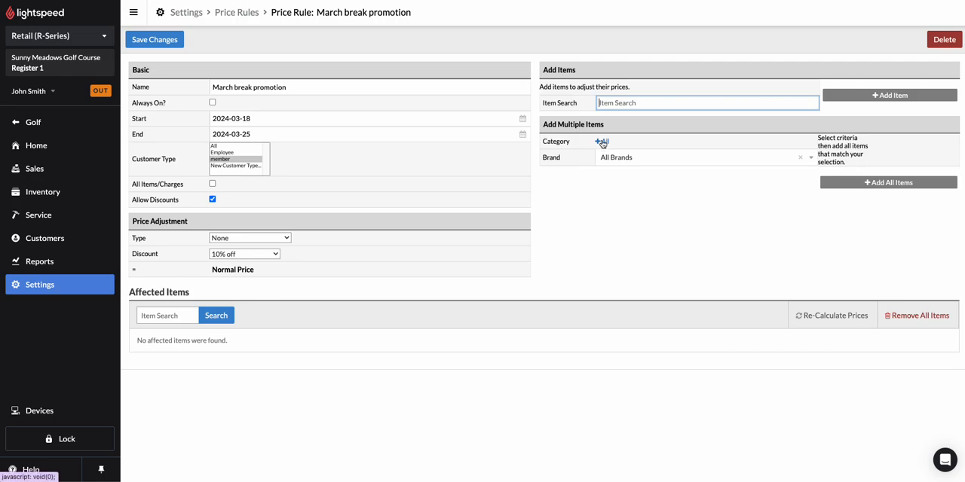
click(542, 147)
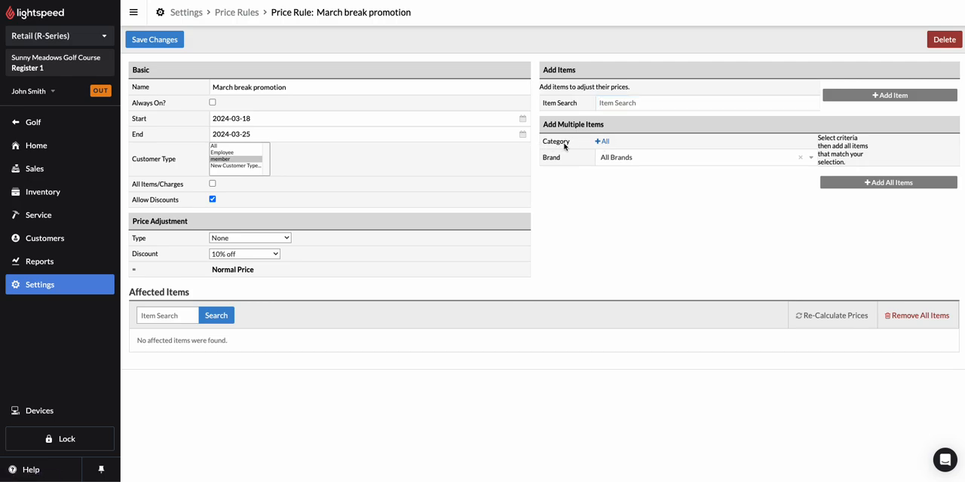
click(604, 144)
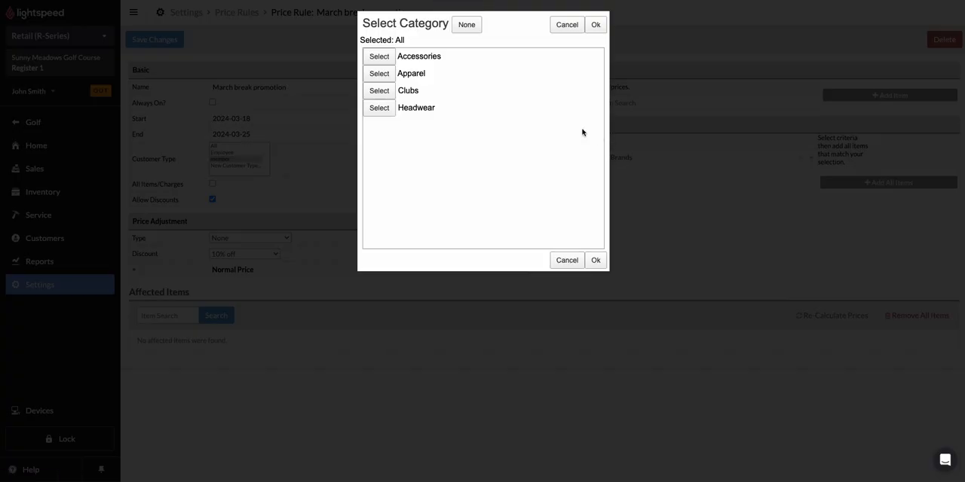
click(379, 57)
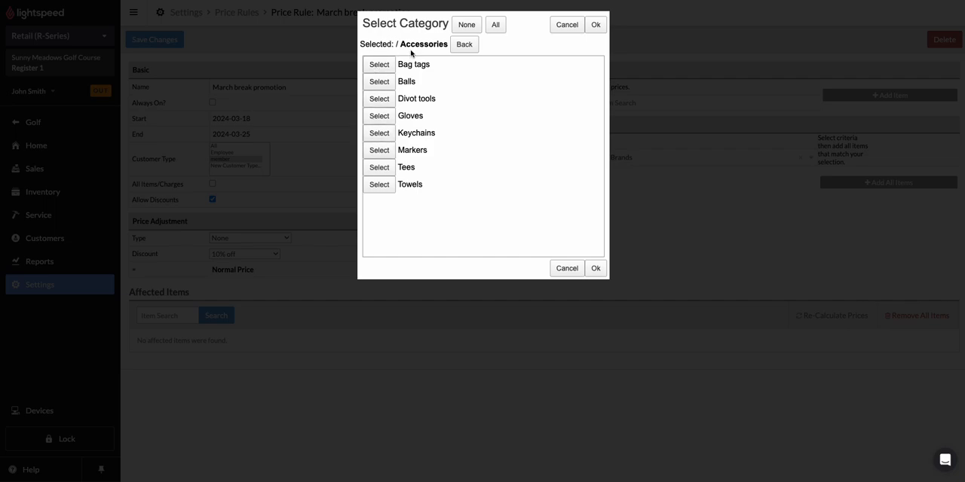
drag(395, 43, 444, 42)
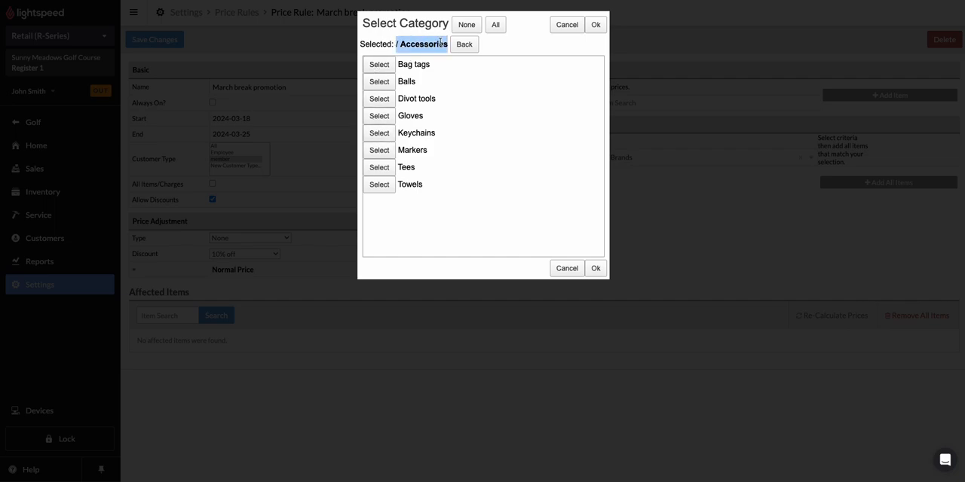
click(436, 43)
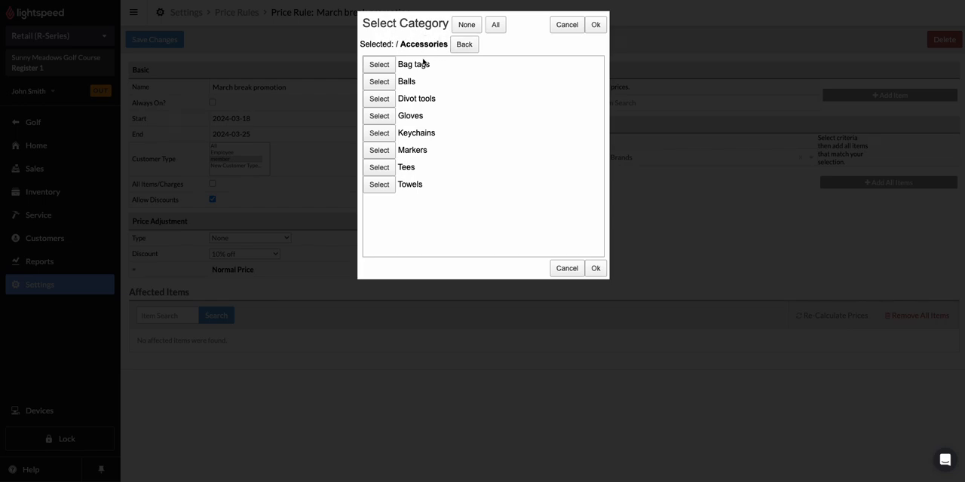
click(595, 26)
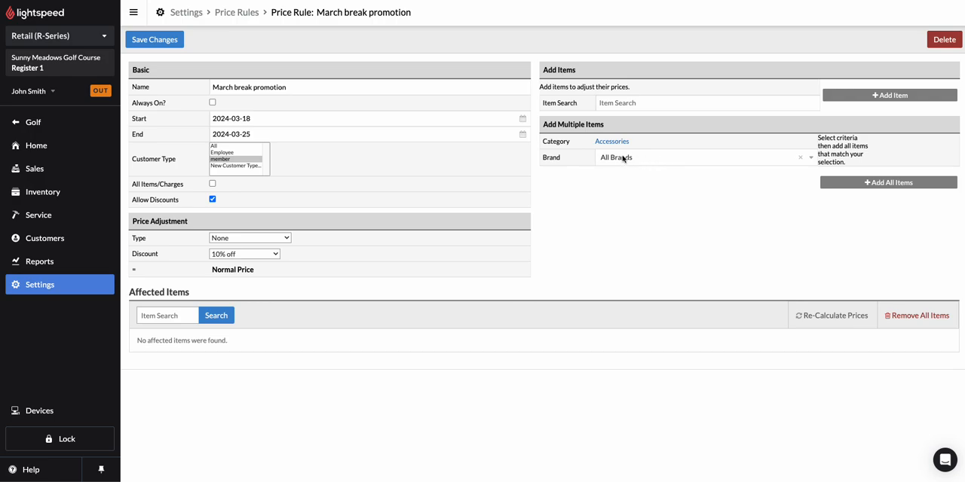
click(646, 159)
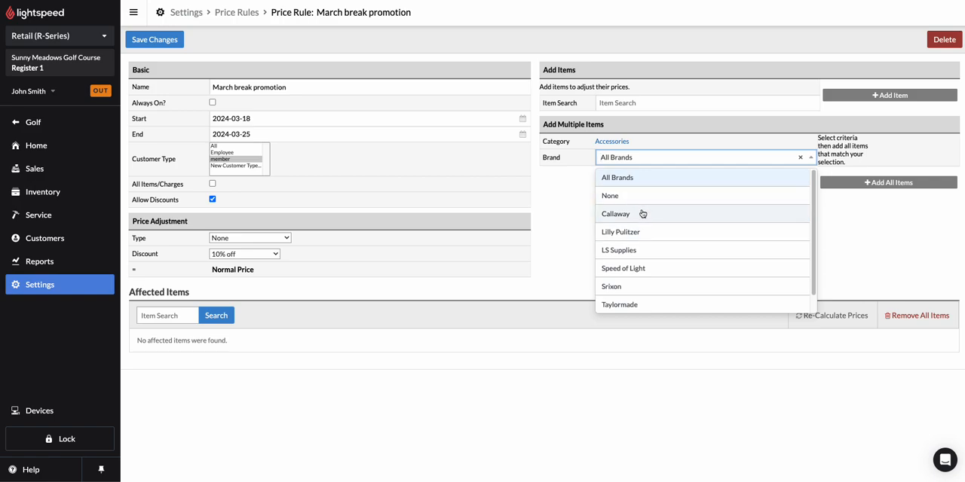
click(565, 189)
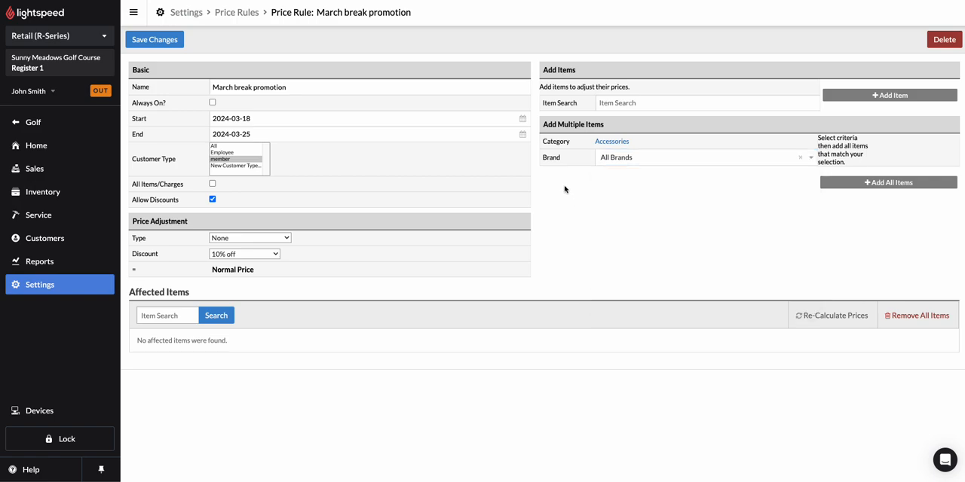
click(883, 187)
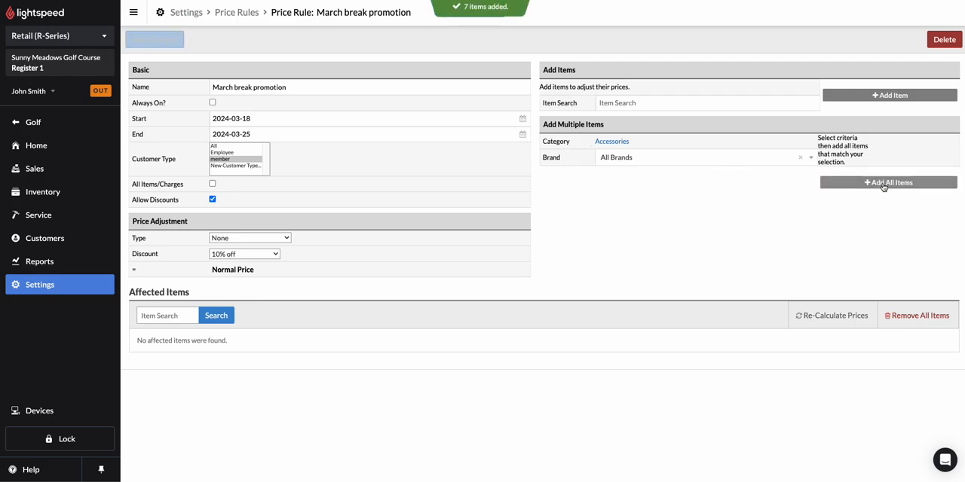
Review the rule's affected items, estimated new prices and basic settings, and return to the price rules list
scroll(697, 239, down, 1)
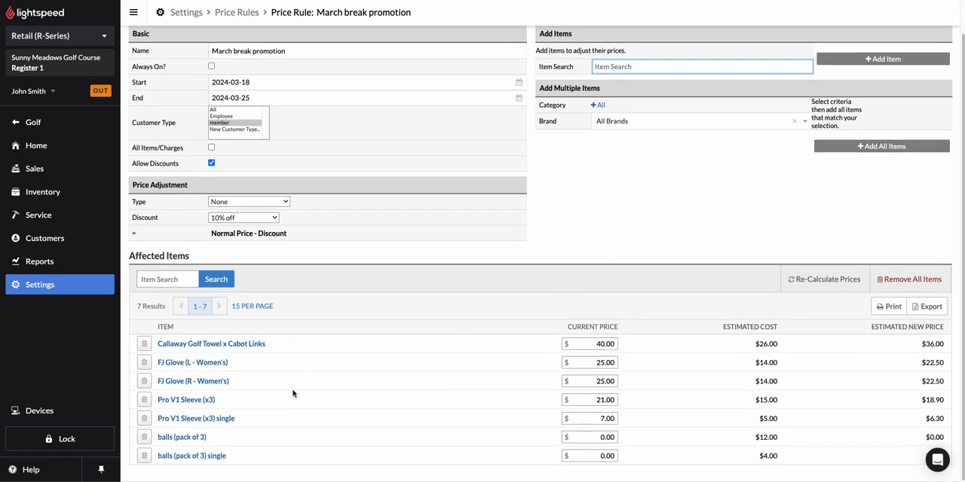
drag(125, 259, 190, 255)
click(190, 255)
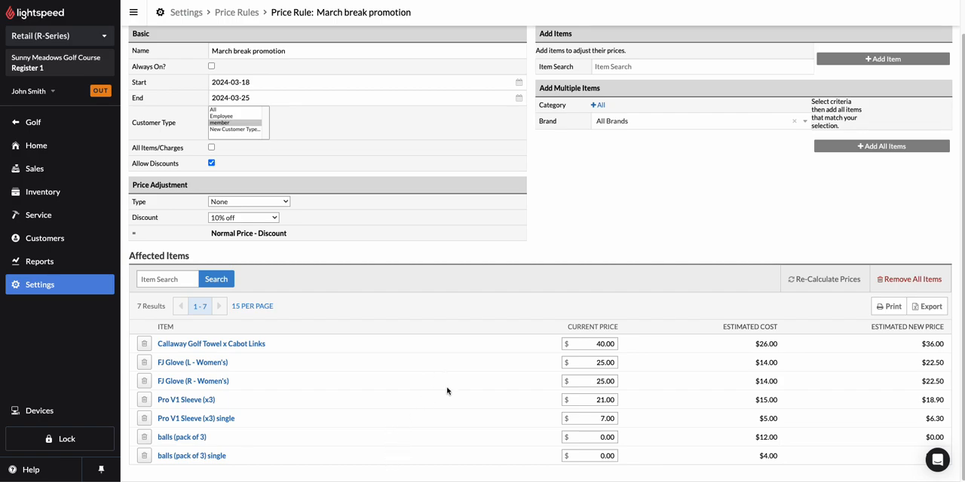
scroll(404, 399, up, 1)
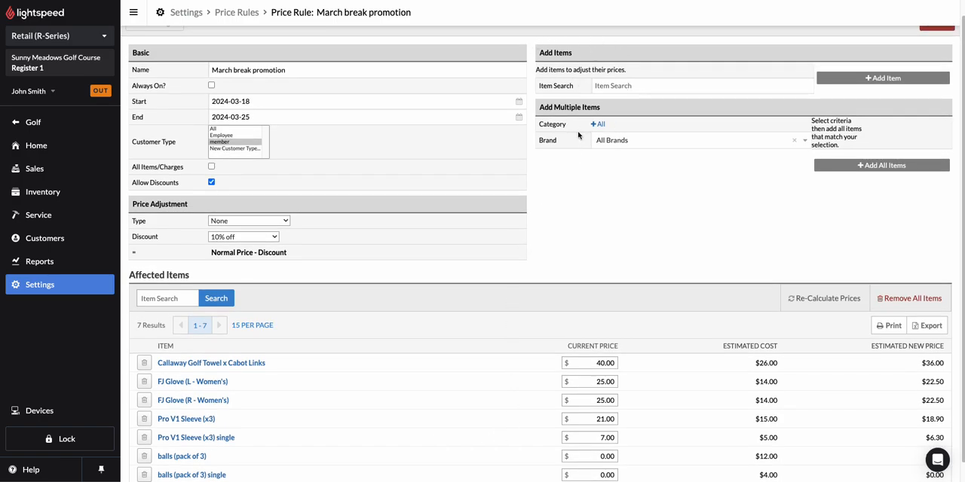
scroll(356, 356, down, 1)
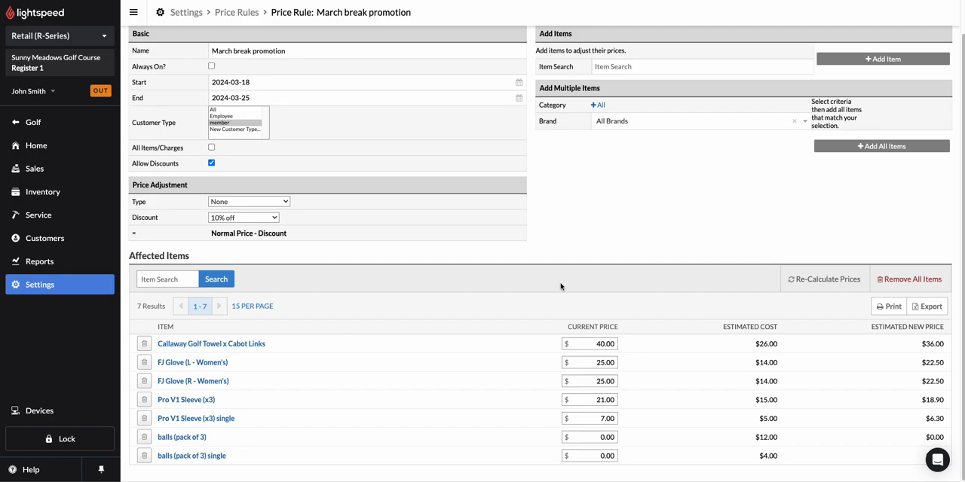
scroll(629, 264, up, 1)
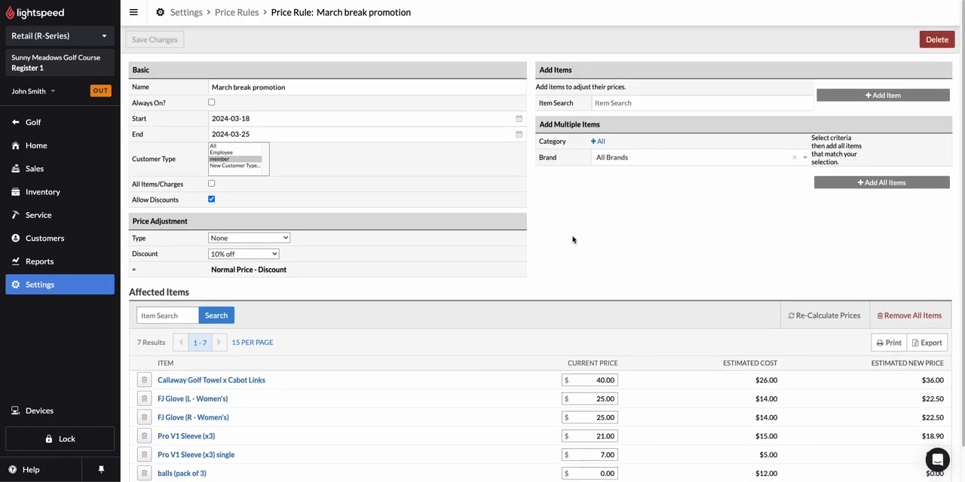
click(226, 160)
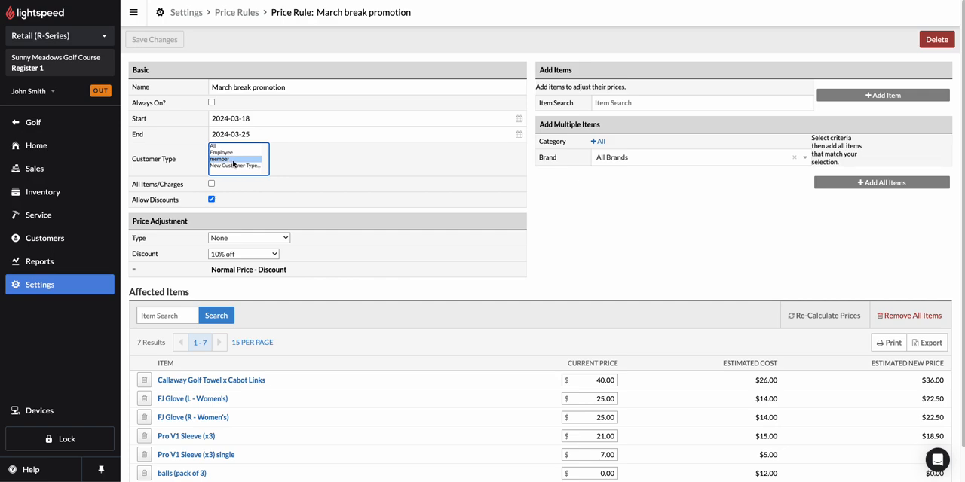
scroll(332, 259, down, 2)
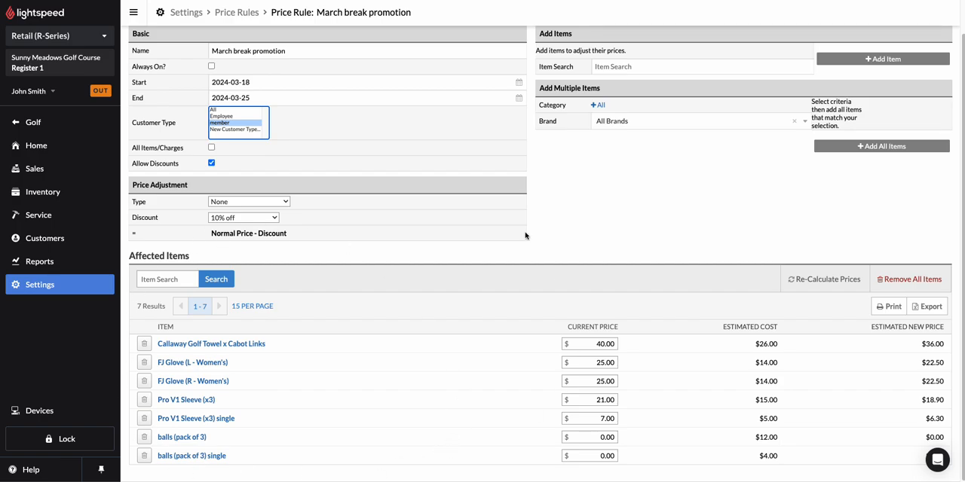
scroll(419, 219, up, 2)
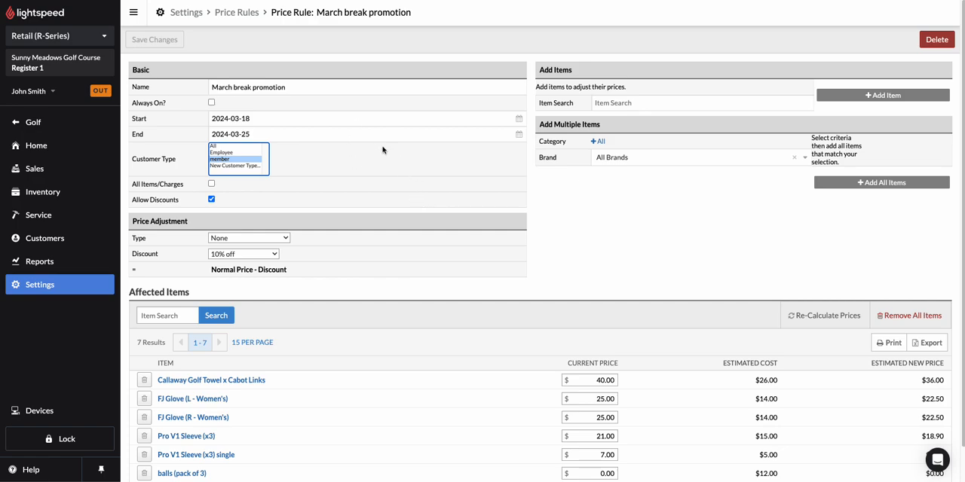
click(231, 15)
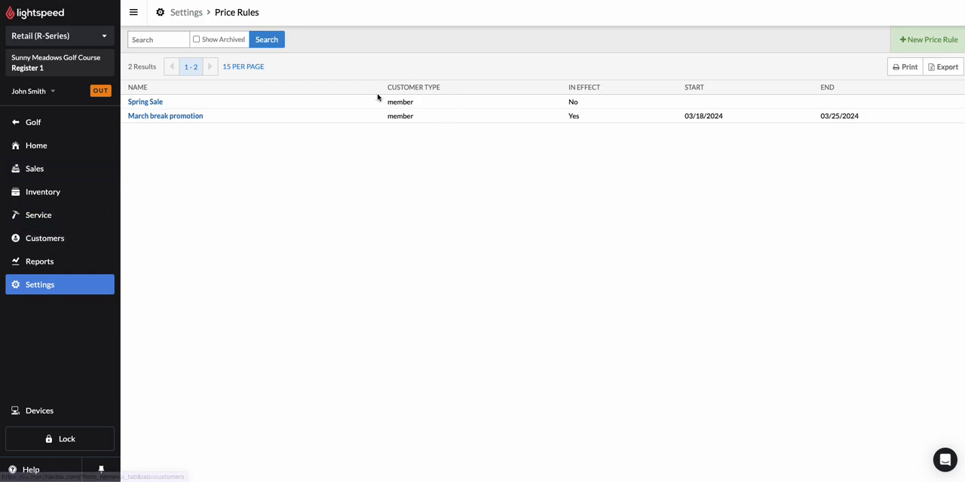
View the details of the member customer type and return to the Customers overview
click(64, 241)
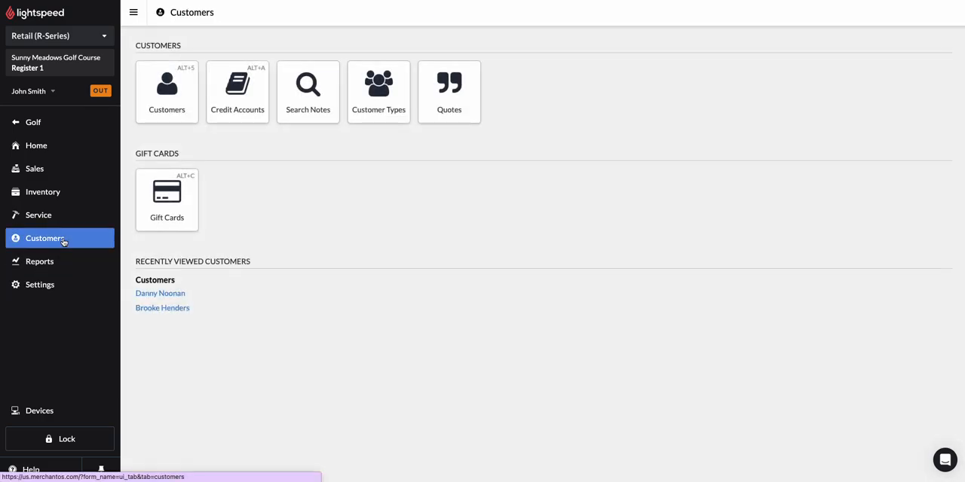
click(403, 87)
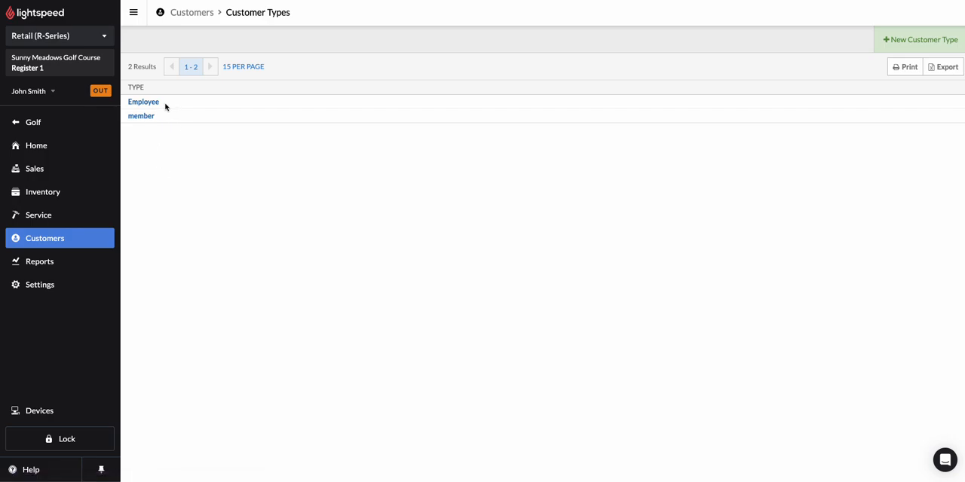
click(136, 118)
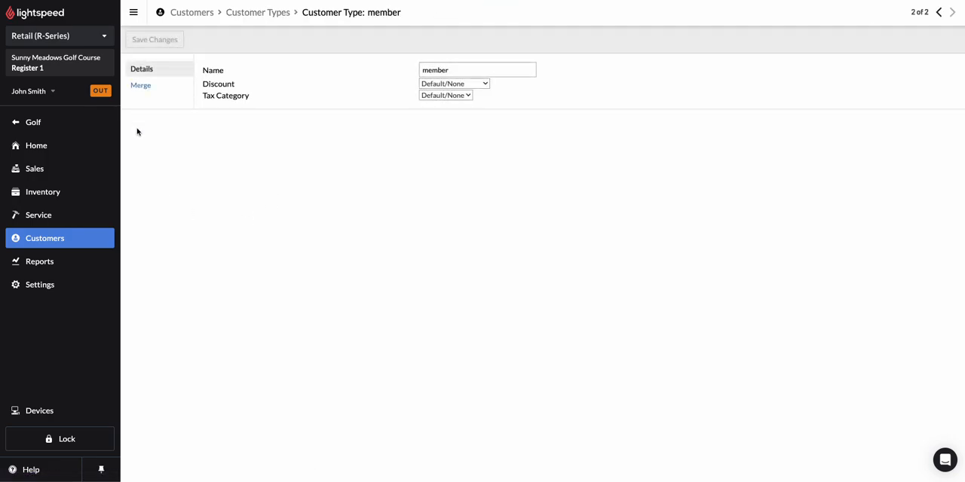
click(190, 13)
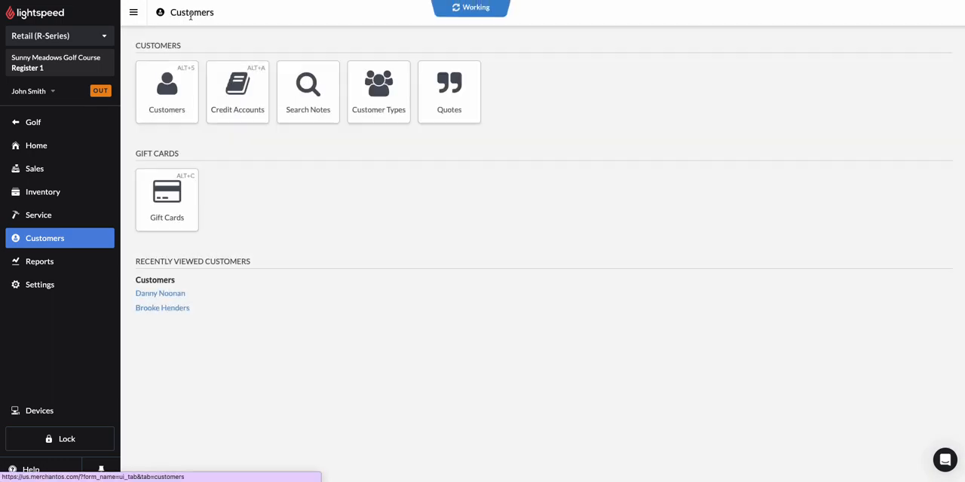
Go to the customer types and start creating a new customer type
click(360, 108)
click(898, 39)
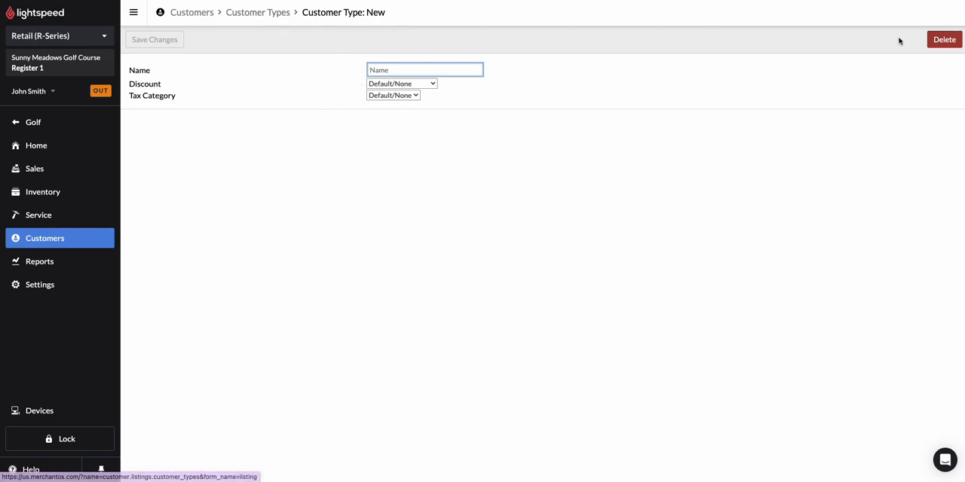
Try to delete the blank, unsaved customer type and dismiss the message
click(942, 40)
click(564, 33)
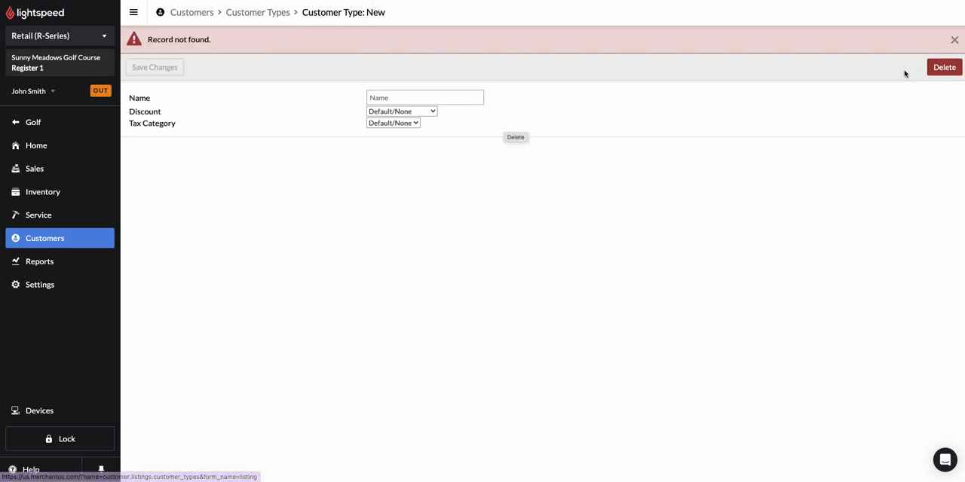
click(954, 40)
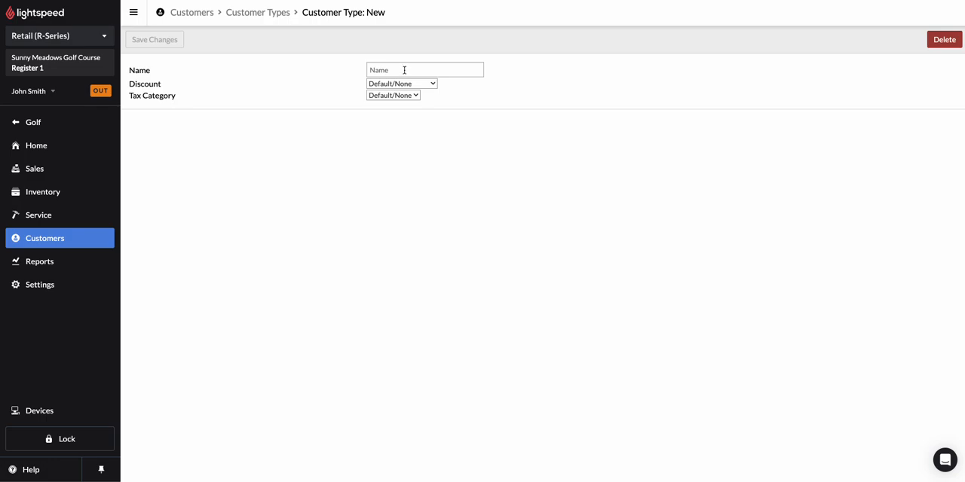
Name the new customer type VIP Members, set its discount to 10% off, save it and return to the customer types list
click(404, 71)
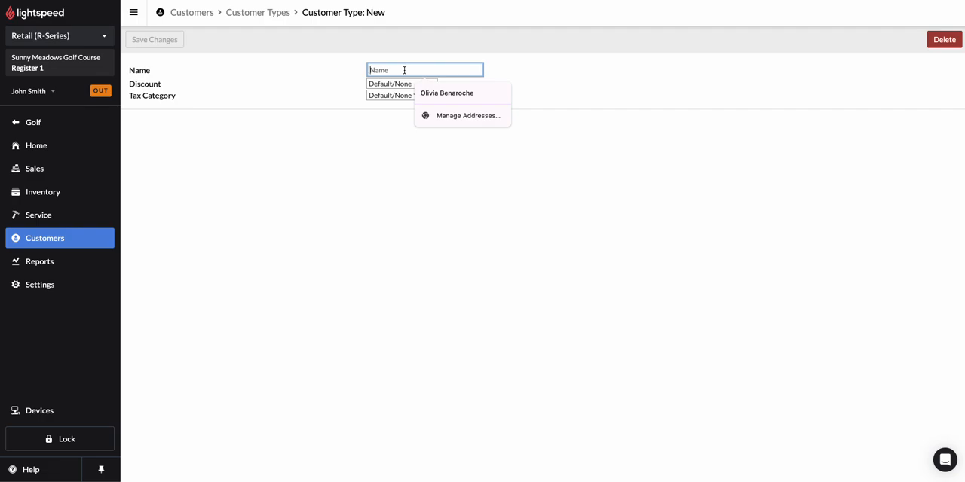
text(VIP)
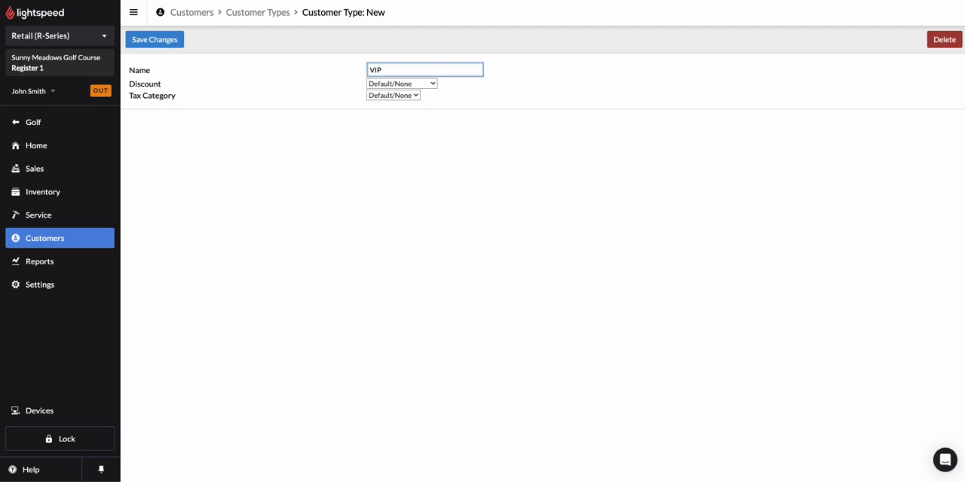
text( Members)
click(385, 85)
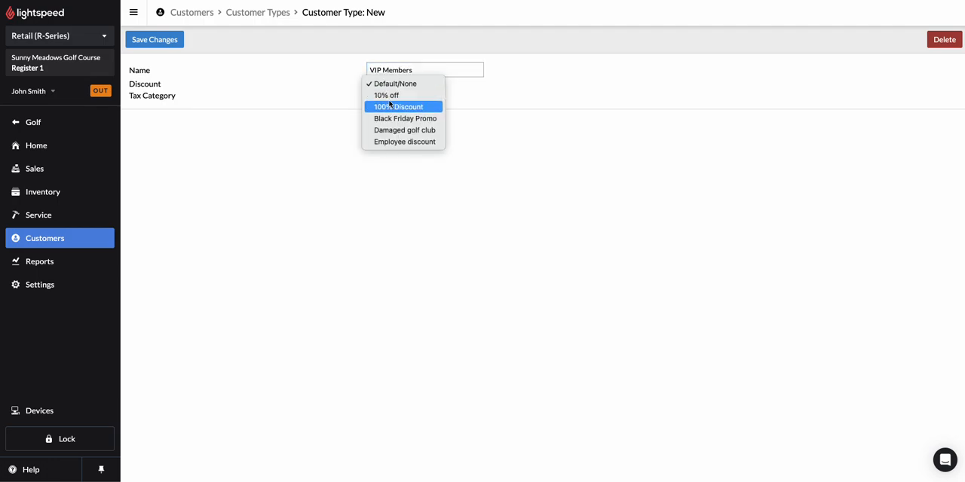
click(388, 98)
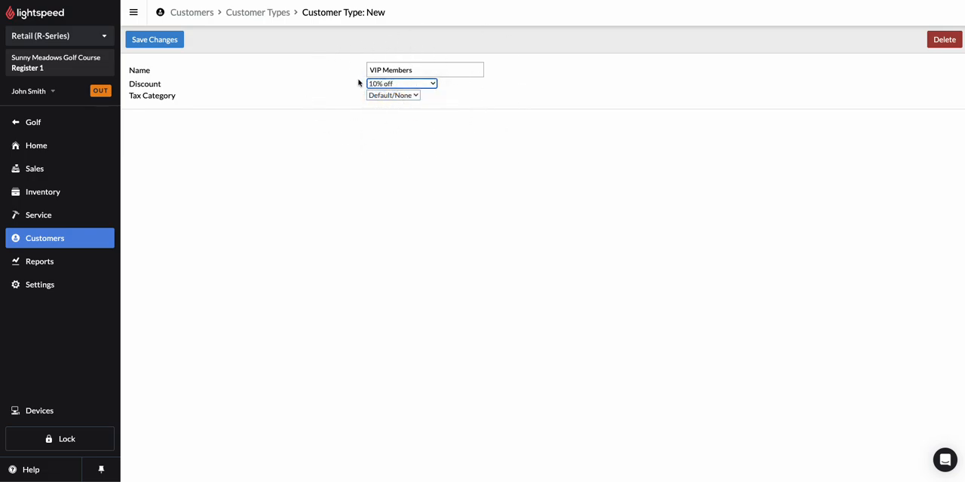
click(157, 42)
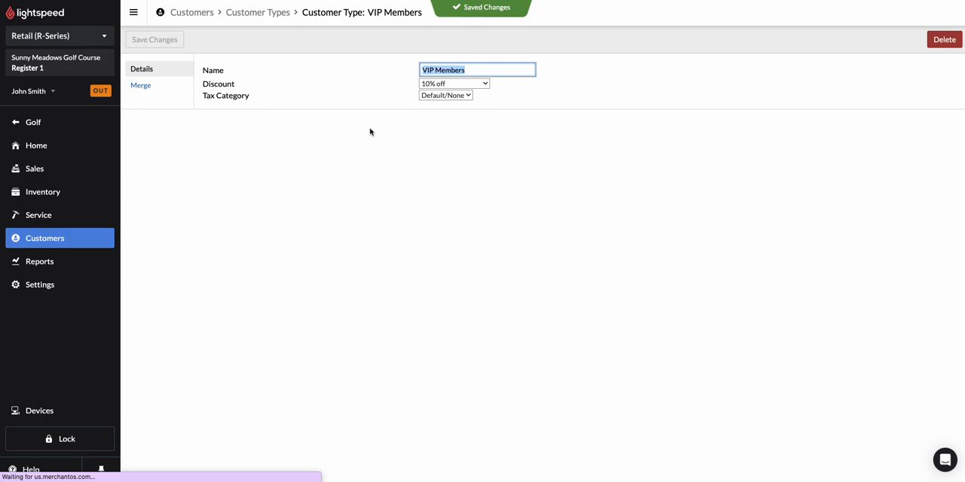
click(258, 12)
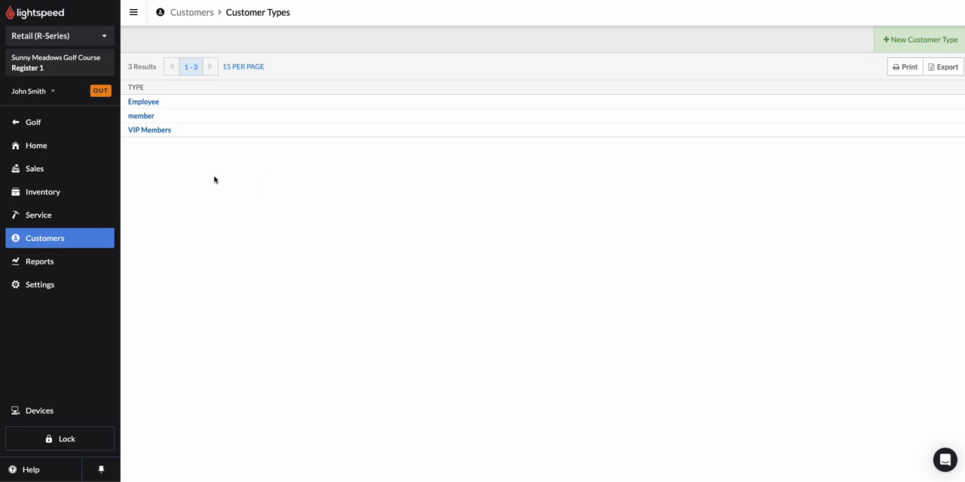
Open the record of the fourth customer in the customer list and check the available customer types, keeping member
click(39, 241)
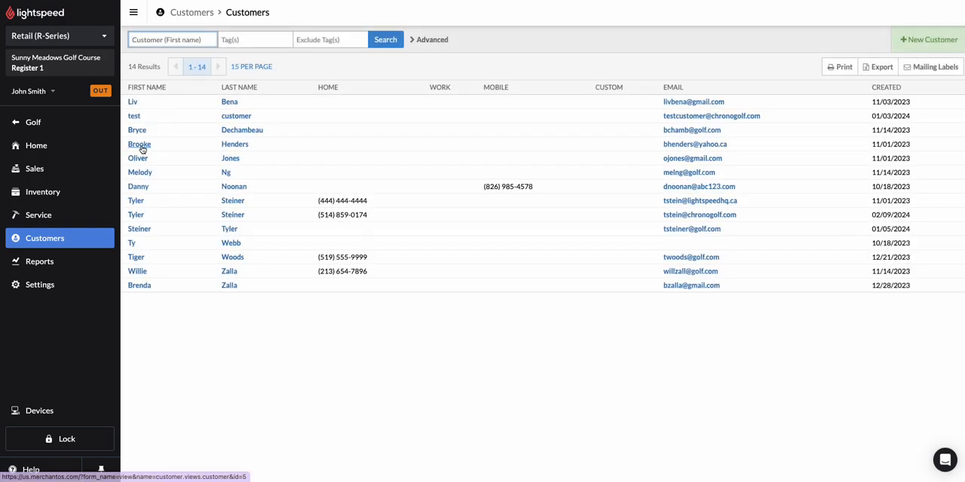
click(141, 145)
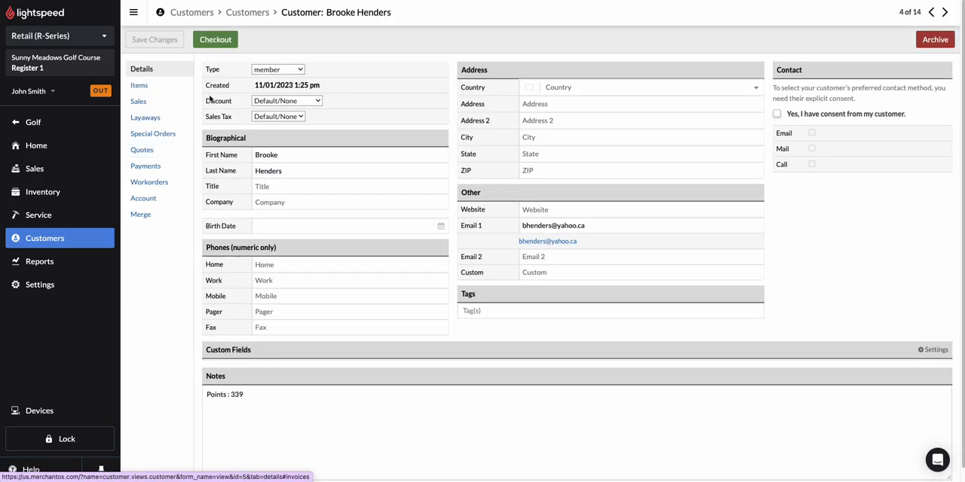
drag(207, 70, 221, 74)
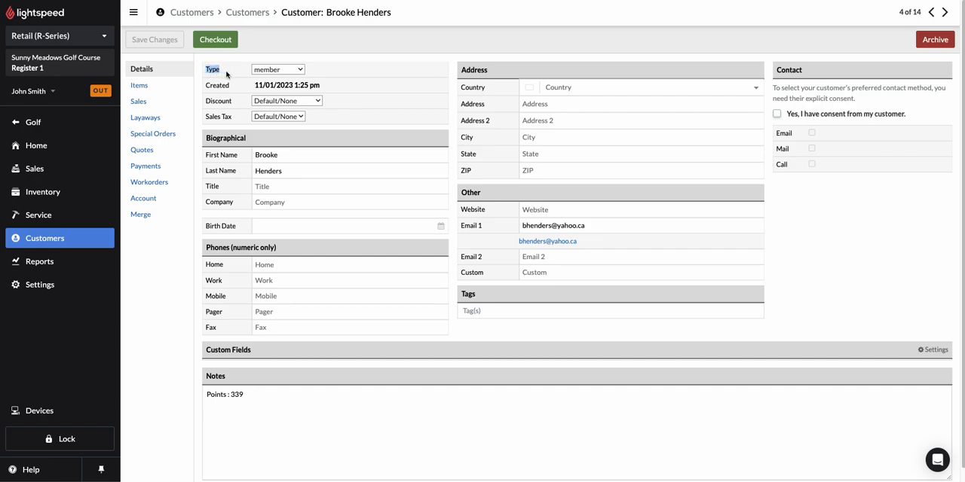
click(277, 70)
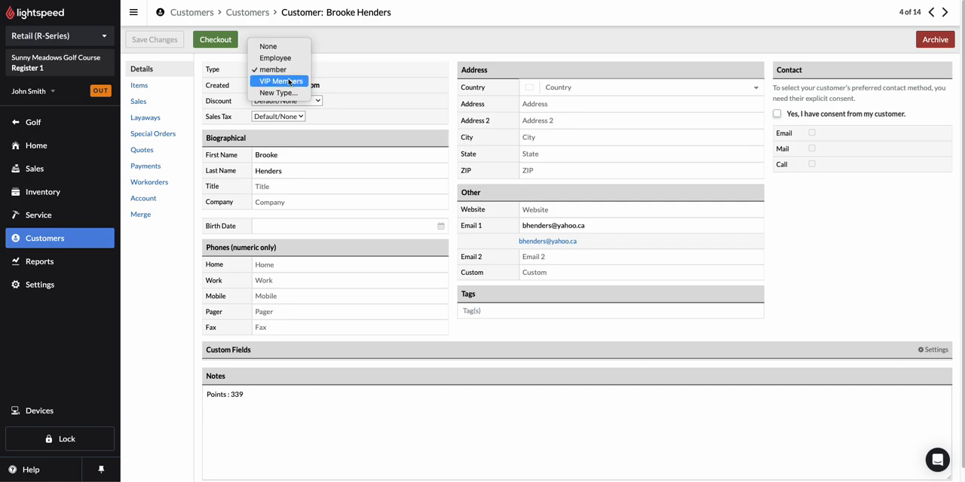
click(289, 71)
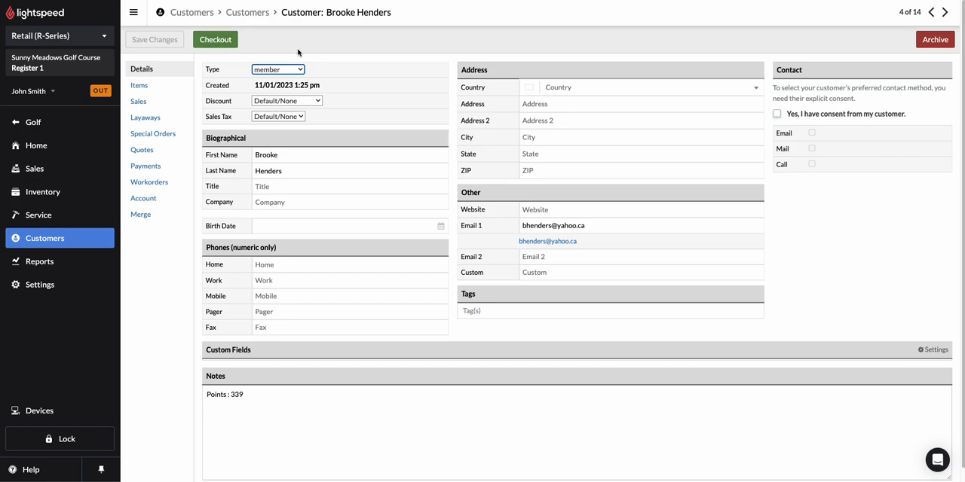
Start a sale for this customer, search the items for sleeve and add the Pro V1 Sleeve (x3)
click(216, 39)
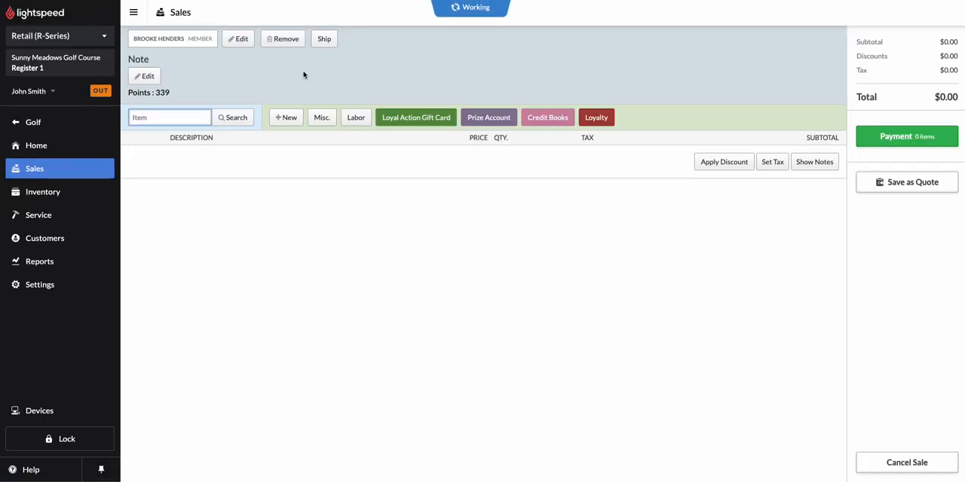
text(sleeve)
click(230, 121)
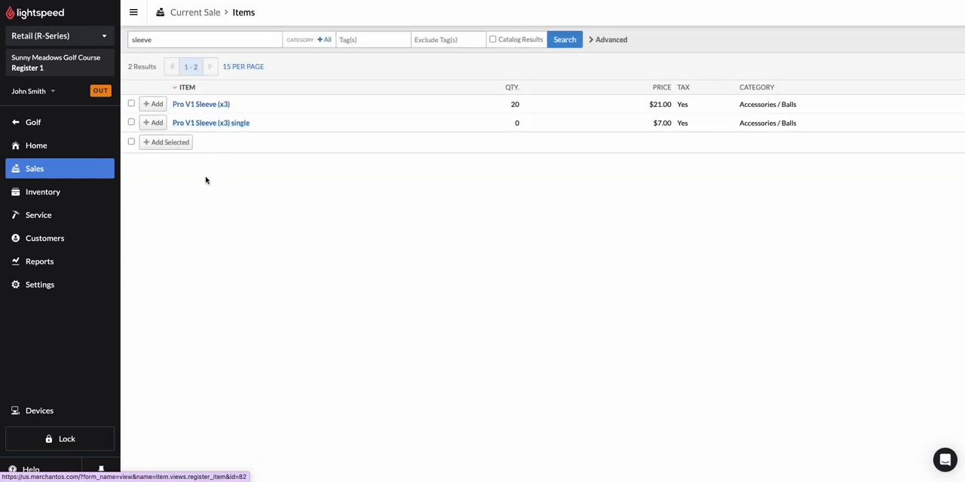
click(153, 103)
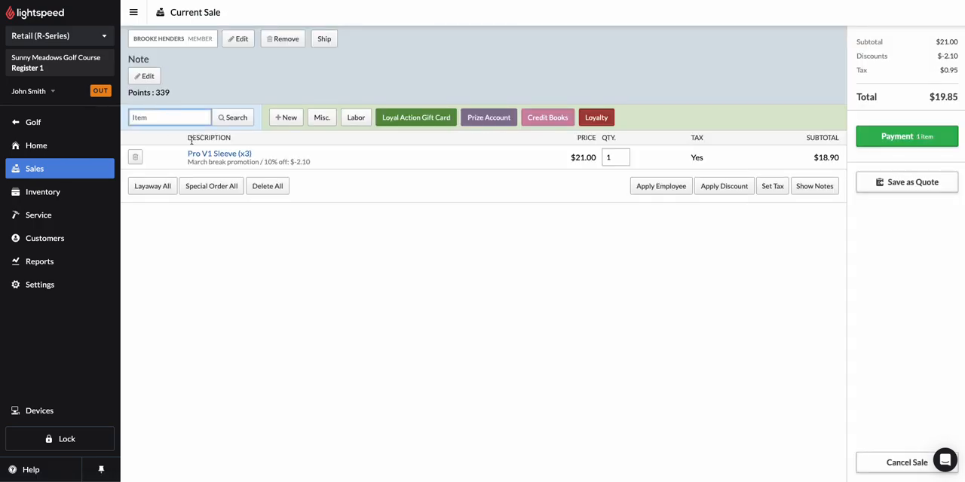
Examine the promotion and discount shown under the Pro V1 Sleeve (x3) in the current sale
drag(189, 162, 324, 173)
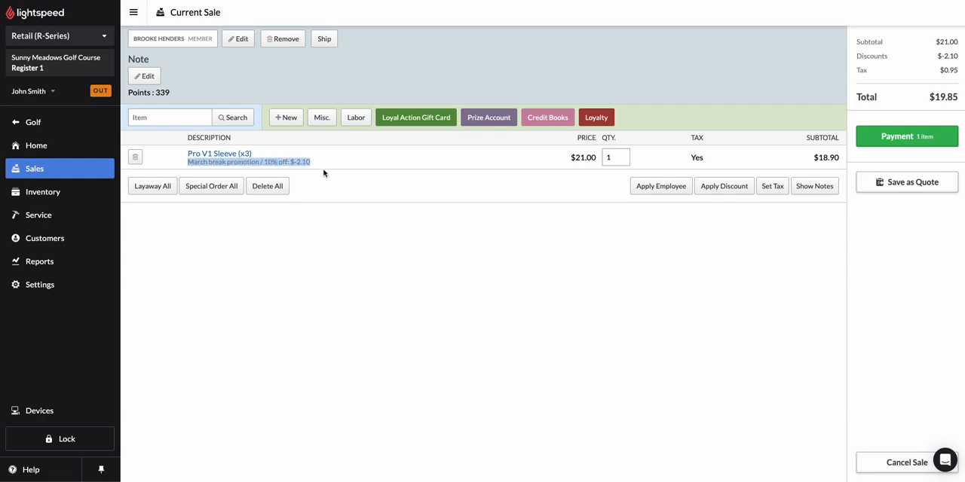
click(324, 173)
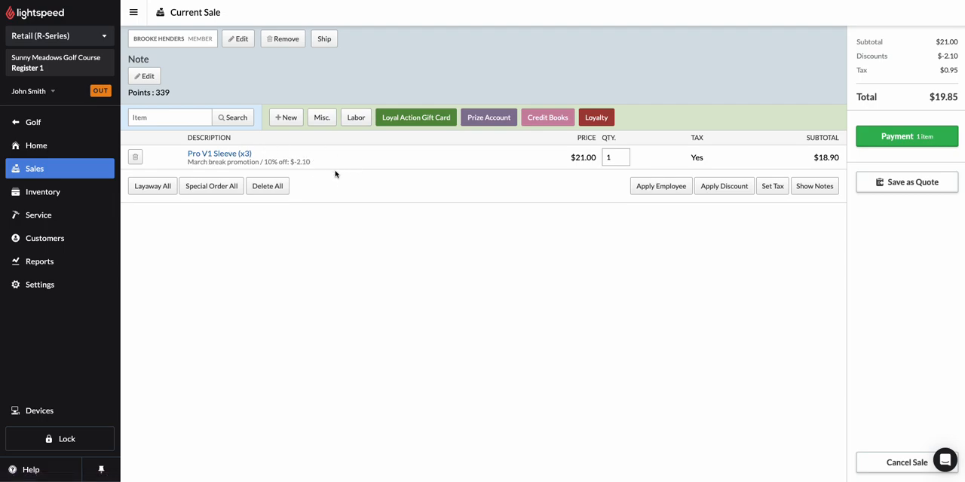
drag(178, 162, 257, 162)
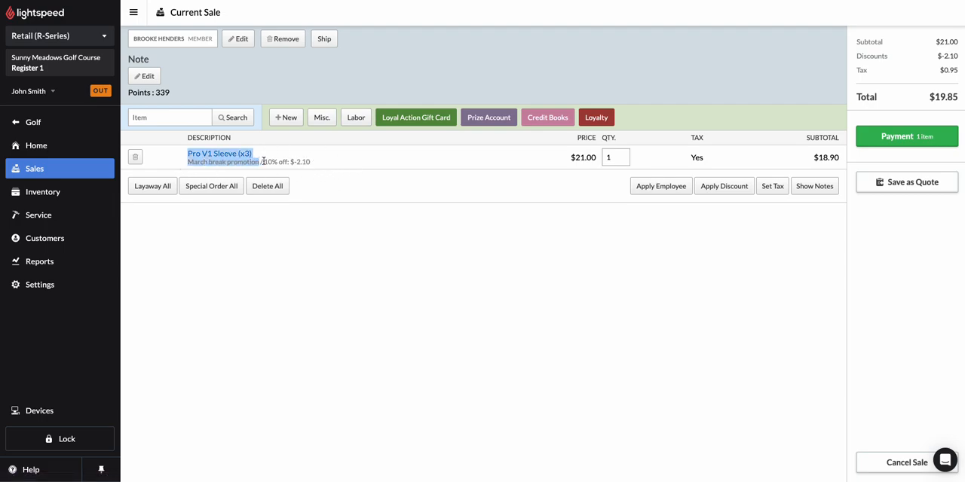
click(257, 162)
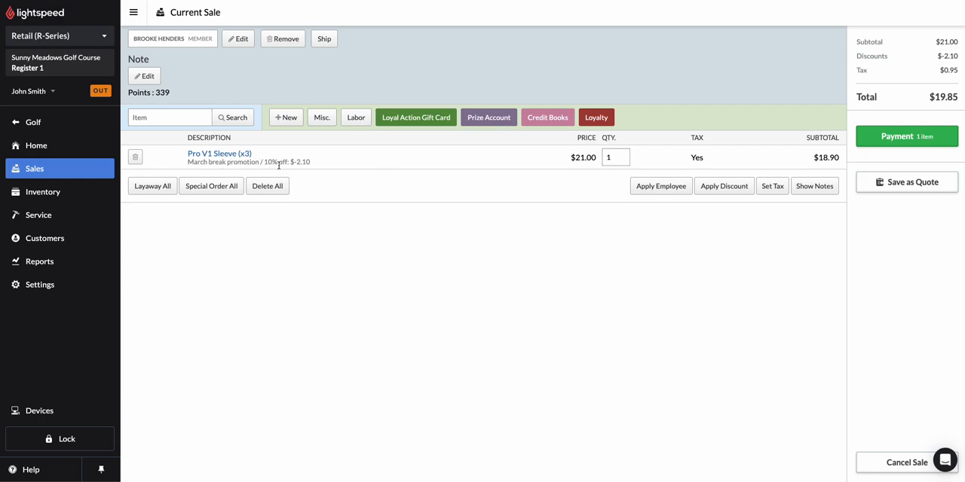